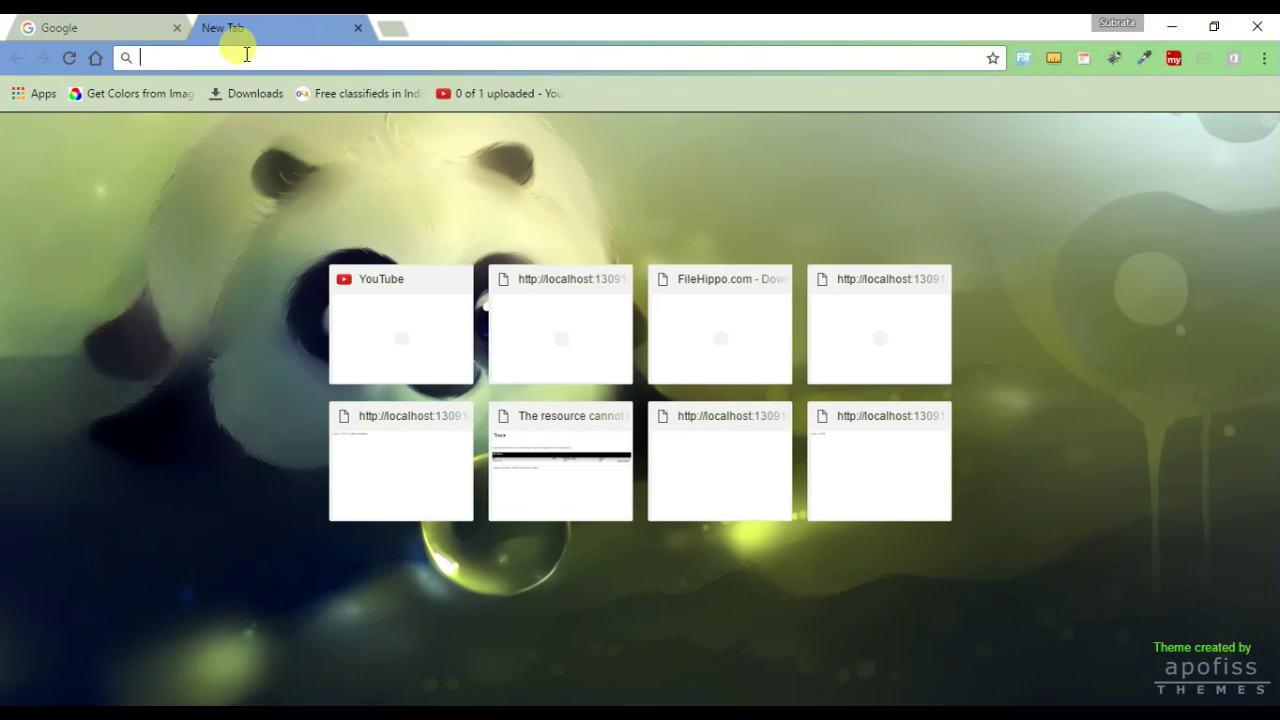
Open the router's administration page at 192.168.0.1
{"action": "type", "text": "192"}
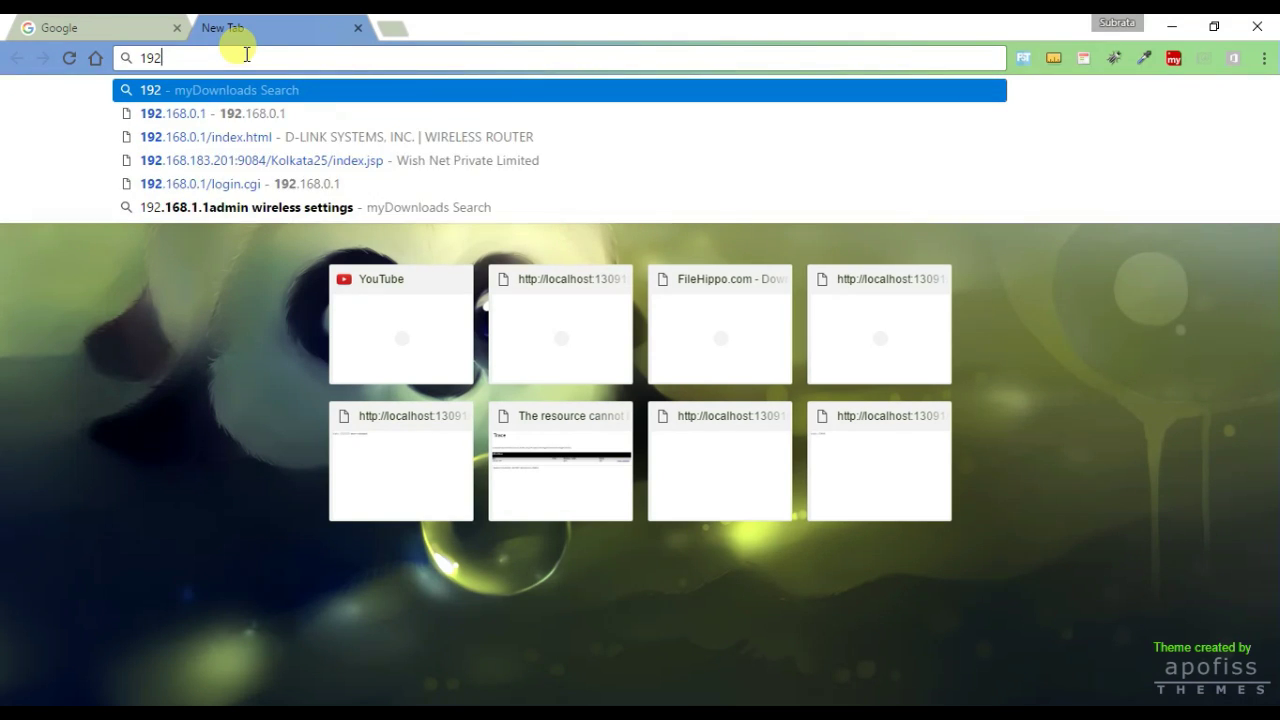
{"action": "type", "text": ".168.0.1"}
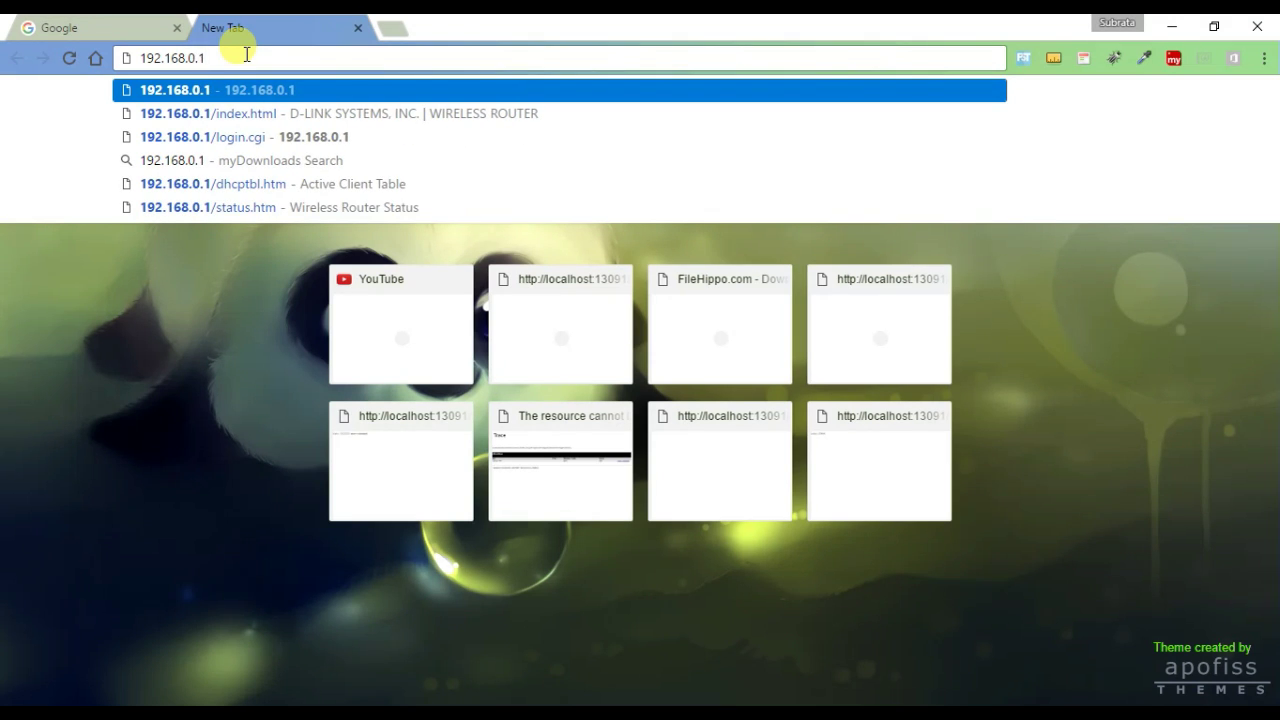
{"action": "key", "text": "Return"}
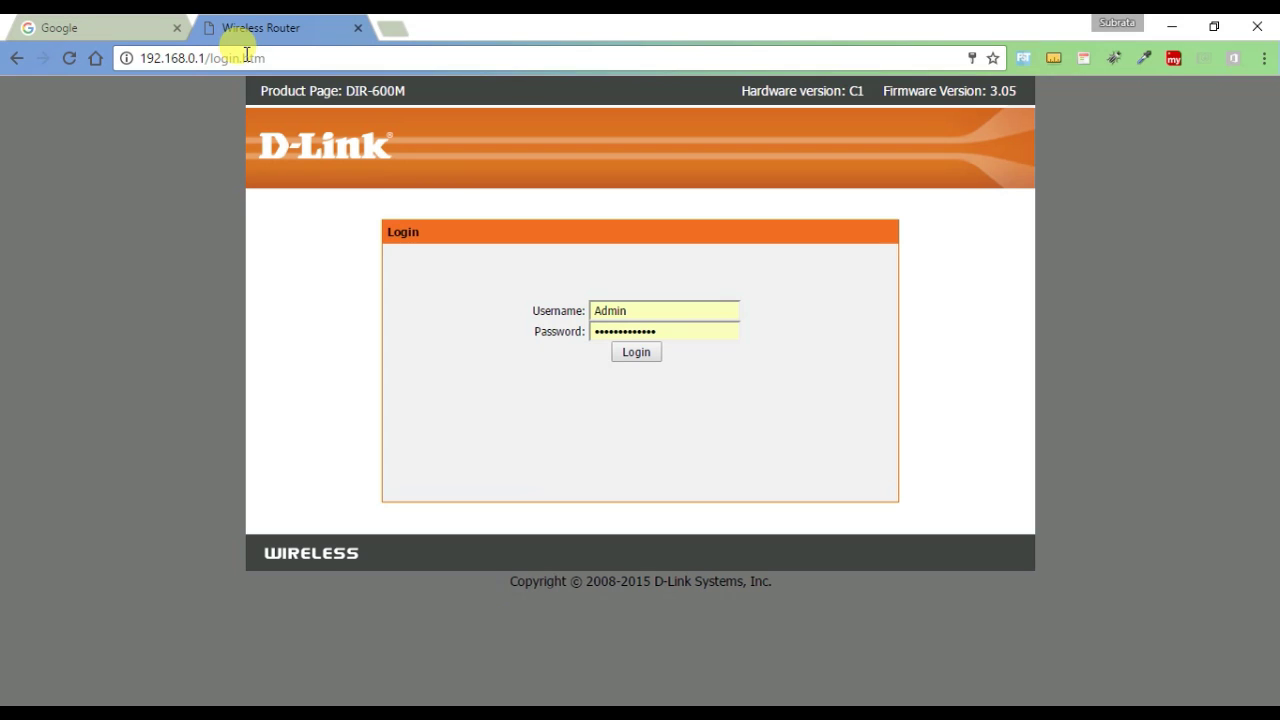
Log in to the router with the prefilled Admin username and saved password
{"action": "left_click_drag", "start_coordinate": [677, 317], "coordinate": [577, 308]}
{"action": "key", "text": "Down"}
{"action": "key", "text": "Return"}
{"action": "left_click", "coordinate": [590, 313]}
{"action": "left_click", "coordinate": [694, 338]}
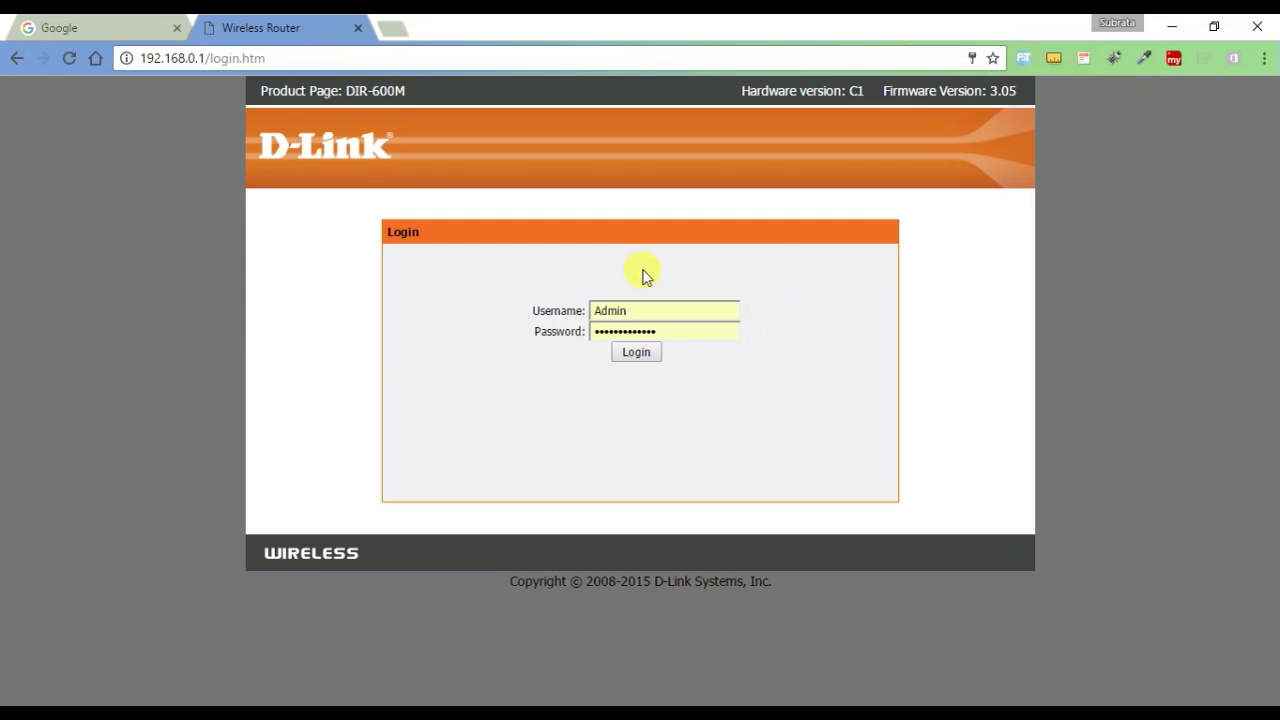
{"action": "left_click_drag", "start_coordinate": [692, 337], "coordinate": [560, 309]}
{"action": "left_click", "coordinate": [800, 322]}
{"action": "left_click_drag", "start_coordinate": [674, 309], "coordinate": [588, 311]}
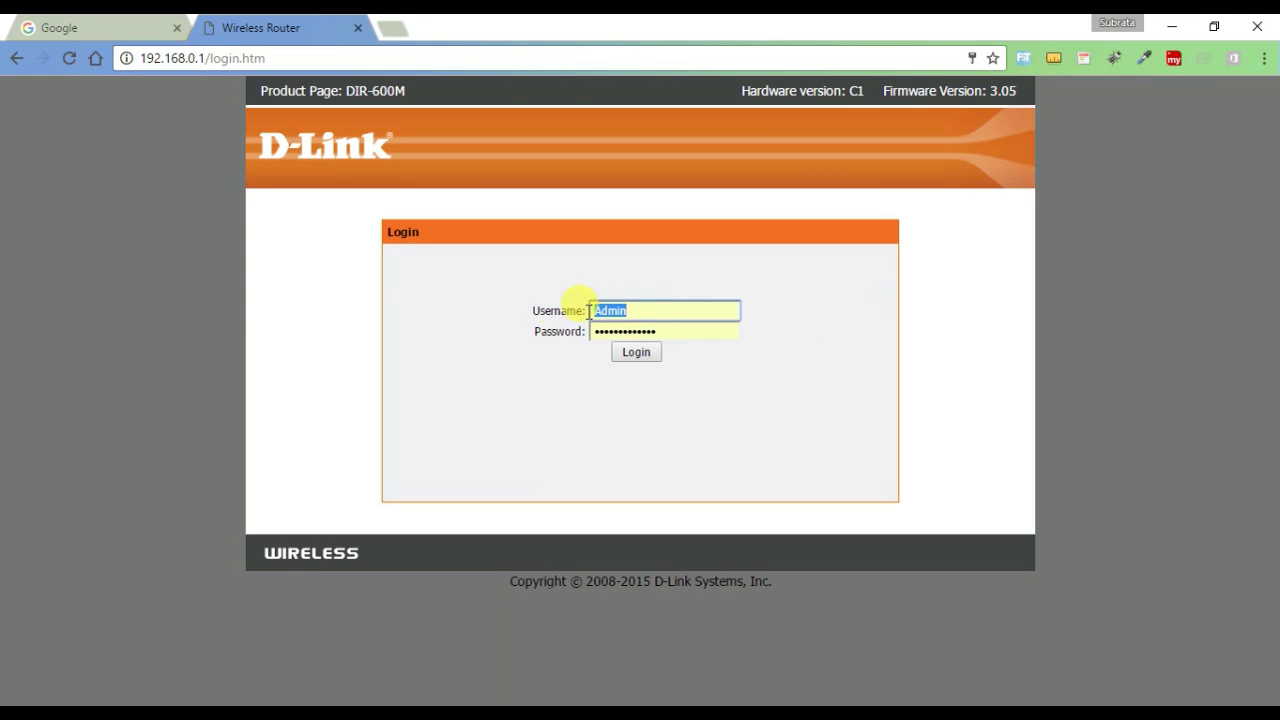
{"action": "left_click", "coordinate": [828, 335]}
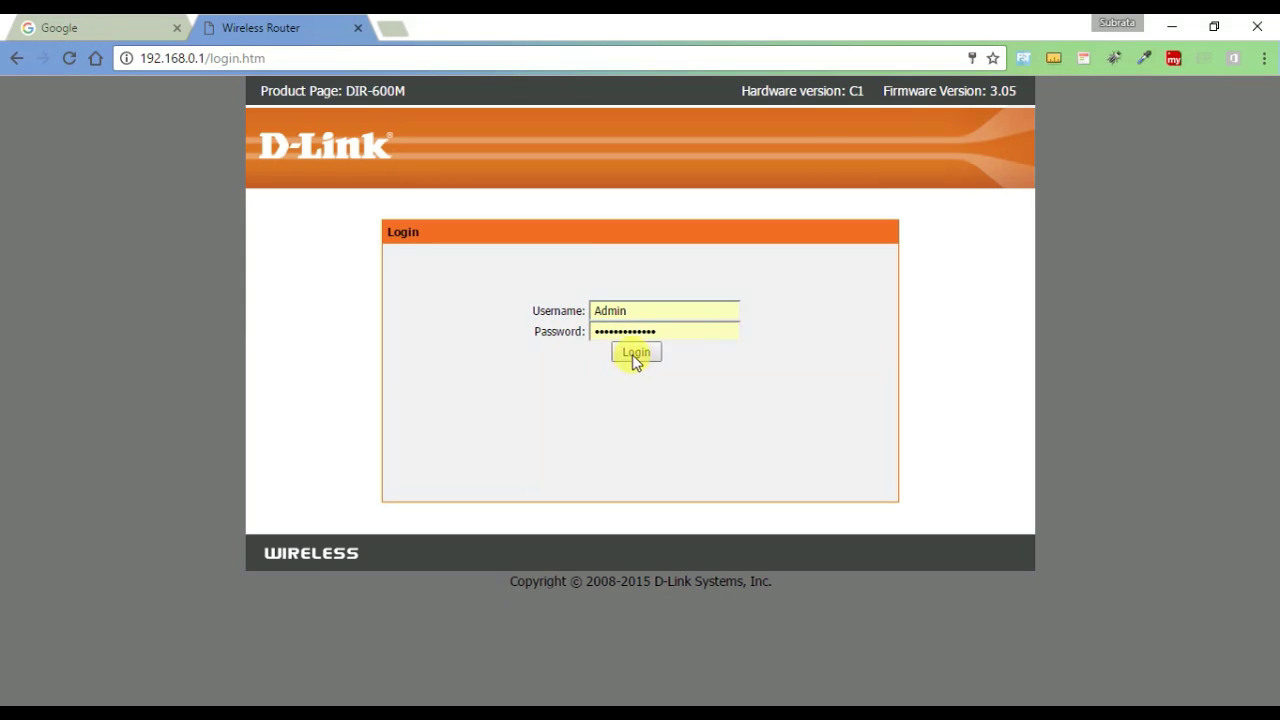
{"action": "left_click", "coordinate": [634, 356]}
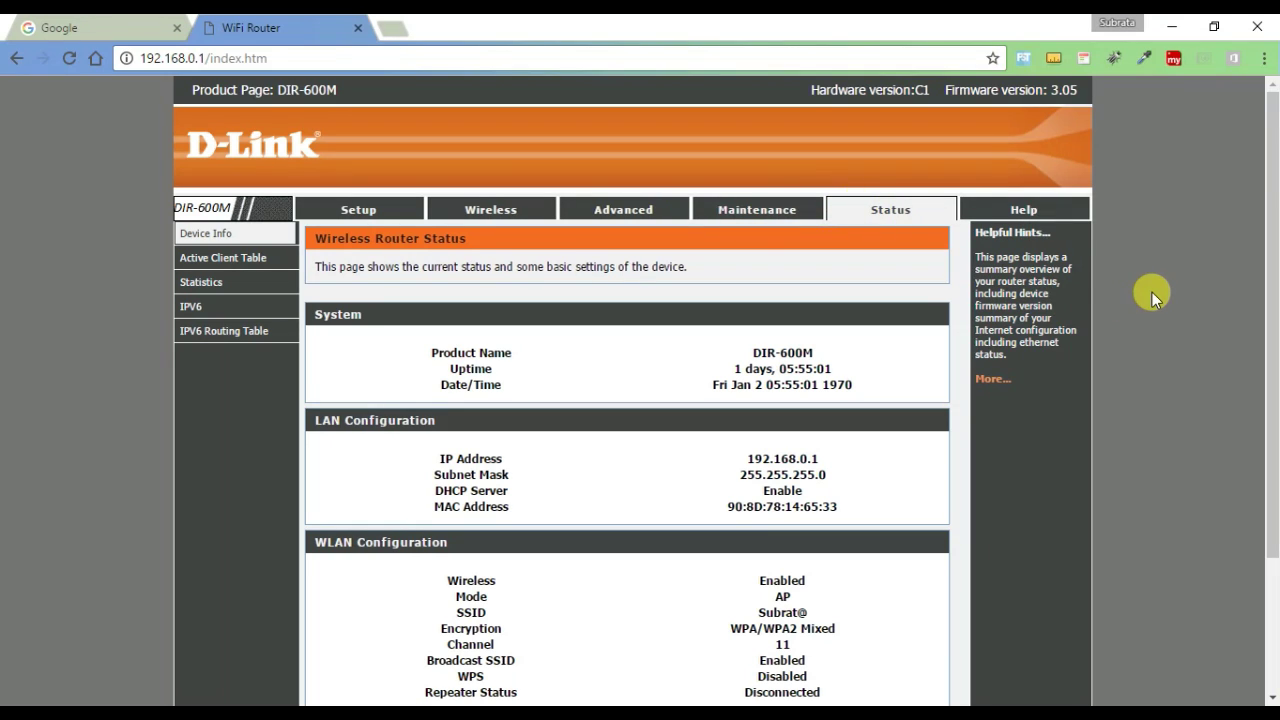
Open the advanced Traffic Control settings and examine the total upstream and downstream bandwidth values
{"action": "left_click", "coordinate": [641, 212]}
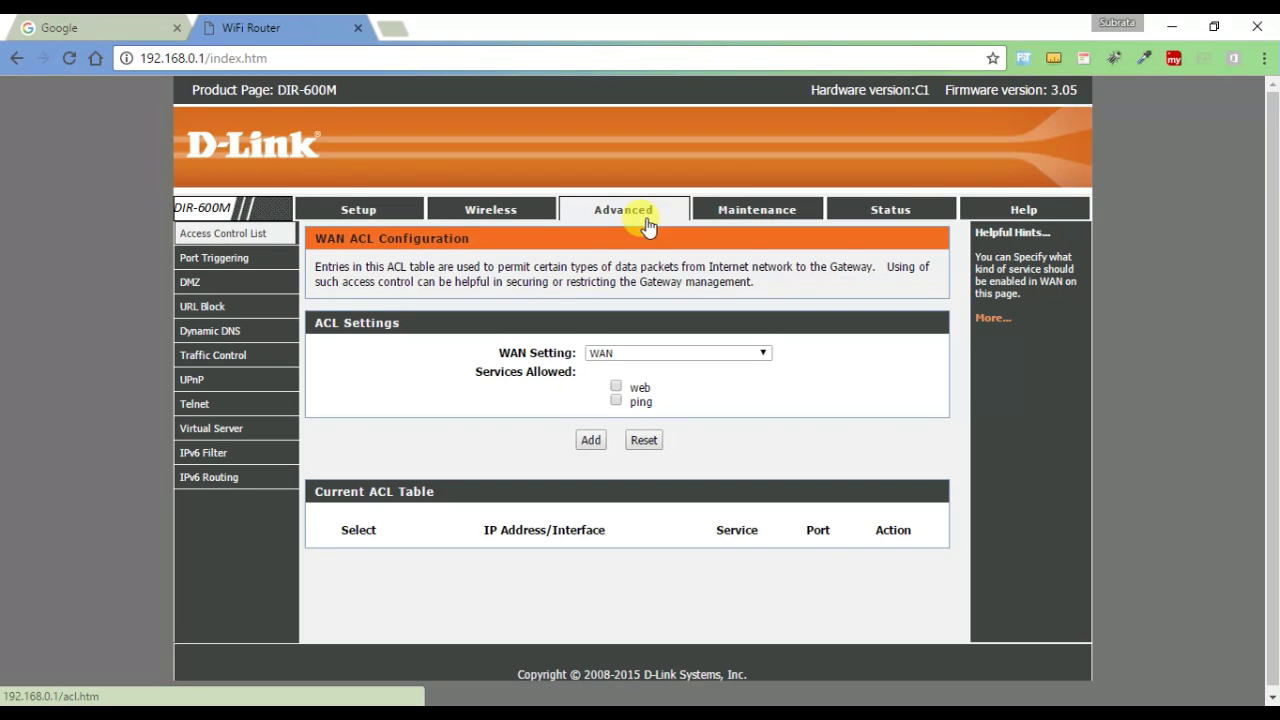
{"action": "left_click", "coordinate": [278, 361]}
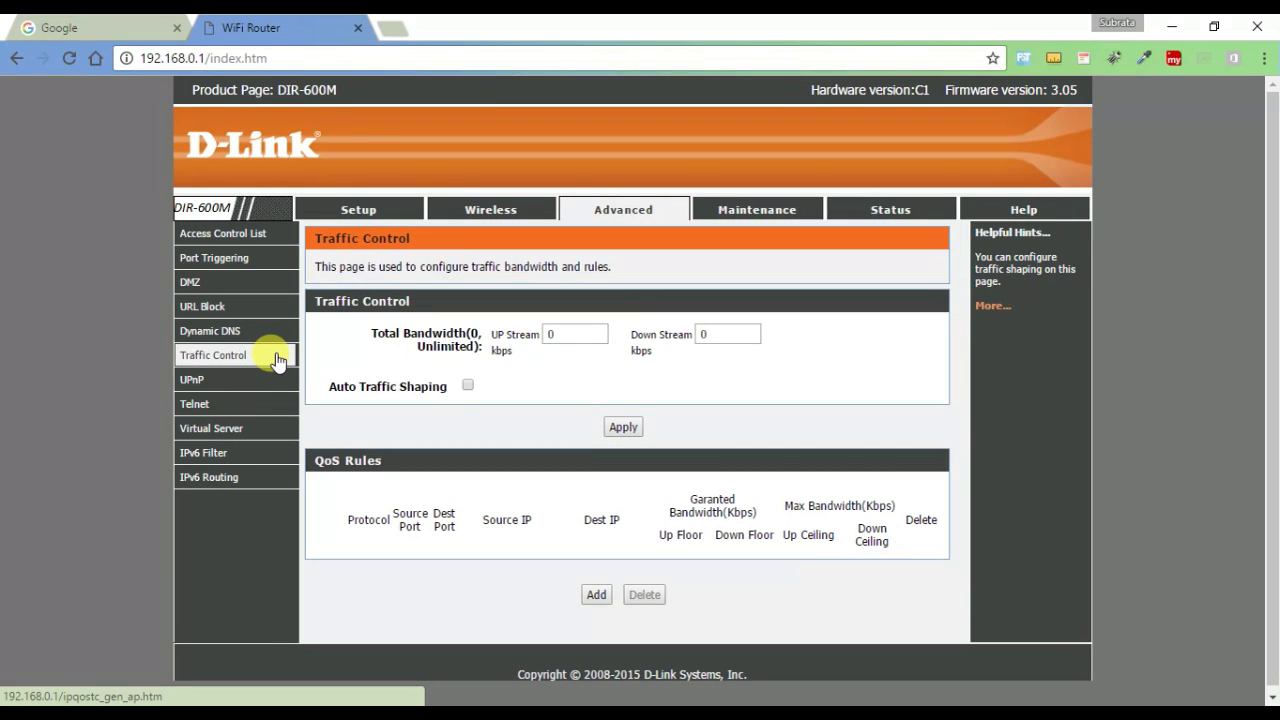
{"action": "left_click_drag", "start_coordinate": [309, 301], "coordinate": [466, 334]}
{"action": "left_click", "coordinate": [550, 383]}
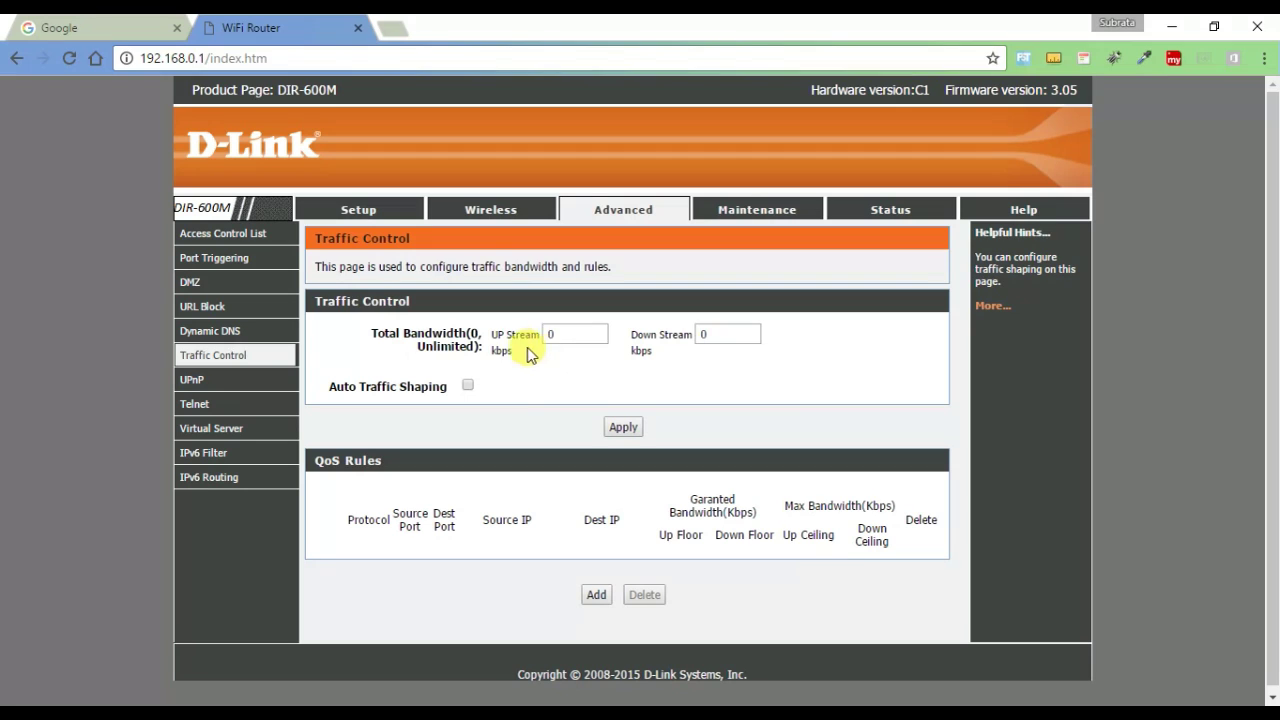
{"action": "left_click_drag", "start_coordinate": [556, 338], "coordinate": [528, 332]}
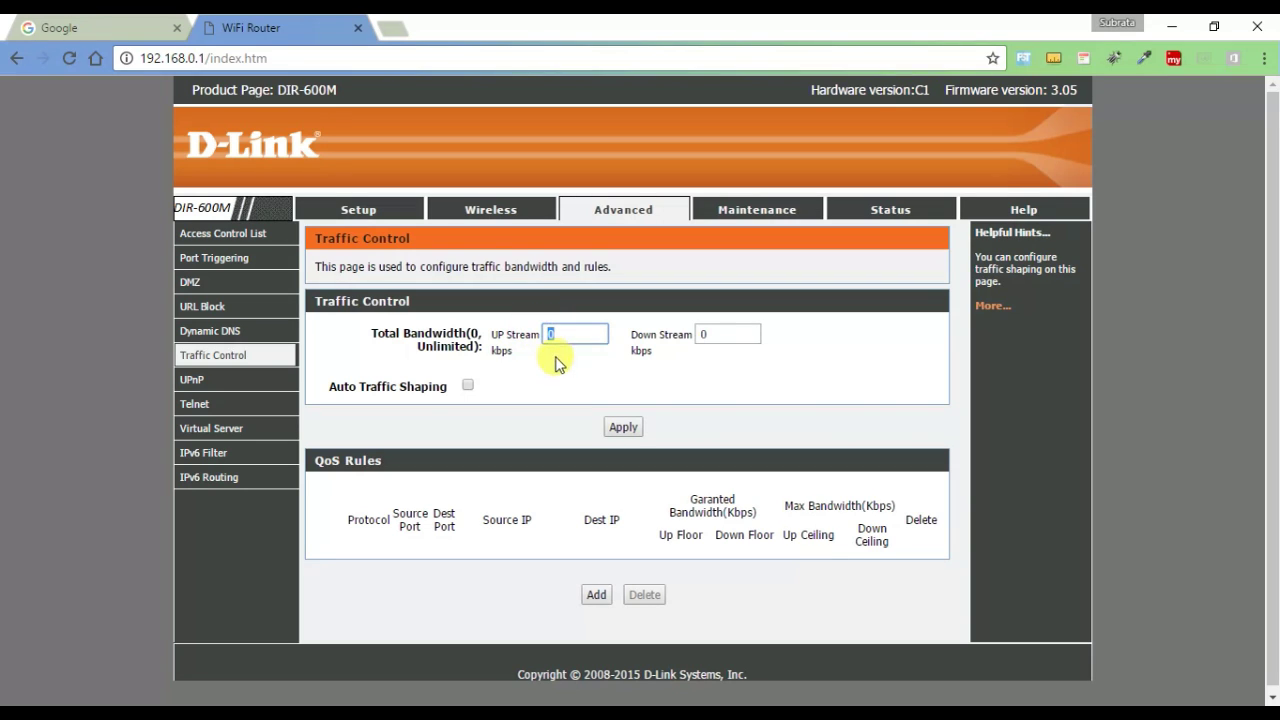
{"action": "left_click", "coordinate": [704, 336]}
{"action": "left_click", "coordinate": [716, 392]}
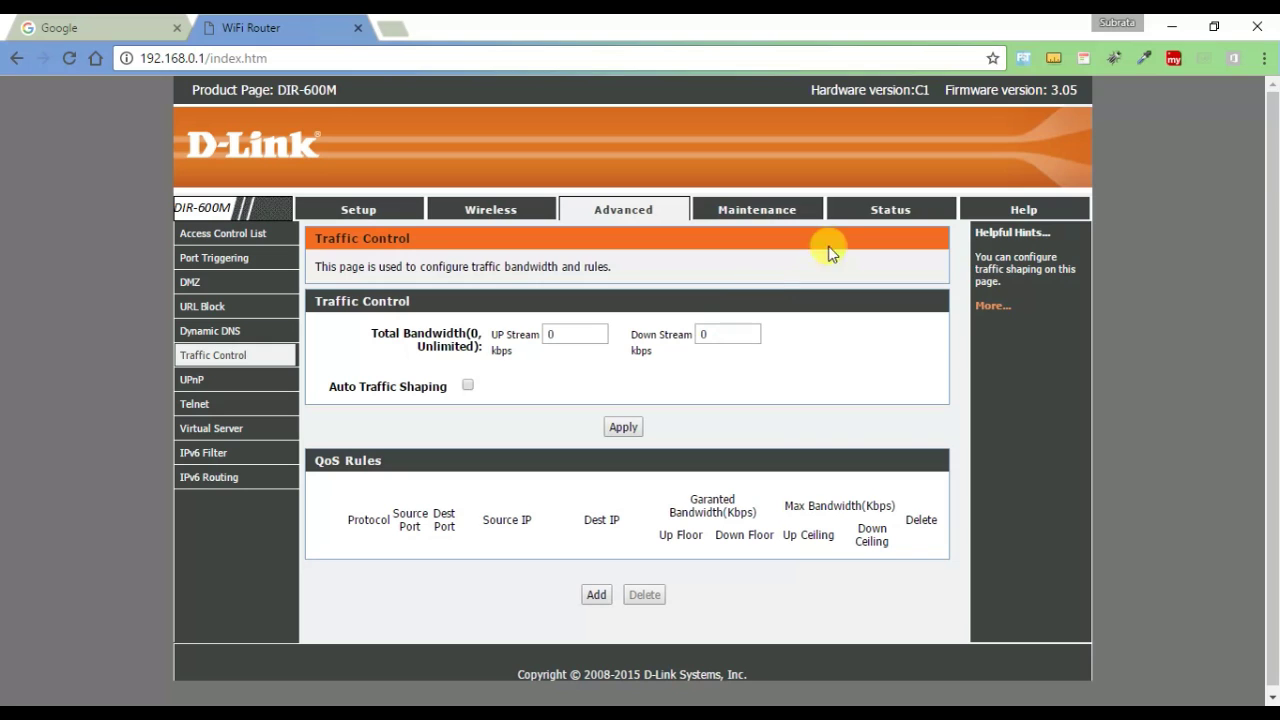
Open the router's Active Client Table and select the IP address of the last wireless client
{"action": "left_click", "coordinate": [879, 220]}
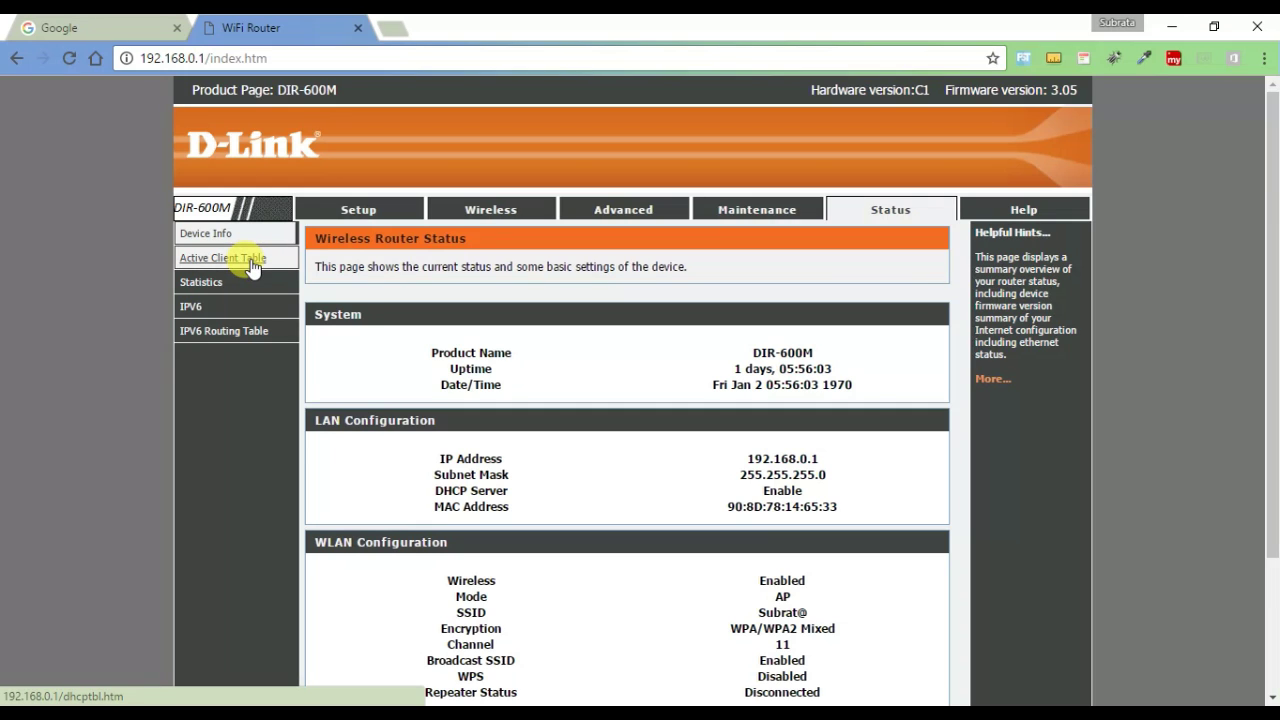
{"action": "left_click", "coordinate": [222, 258]}
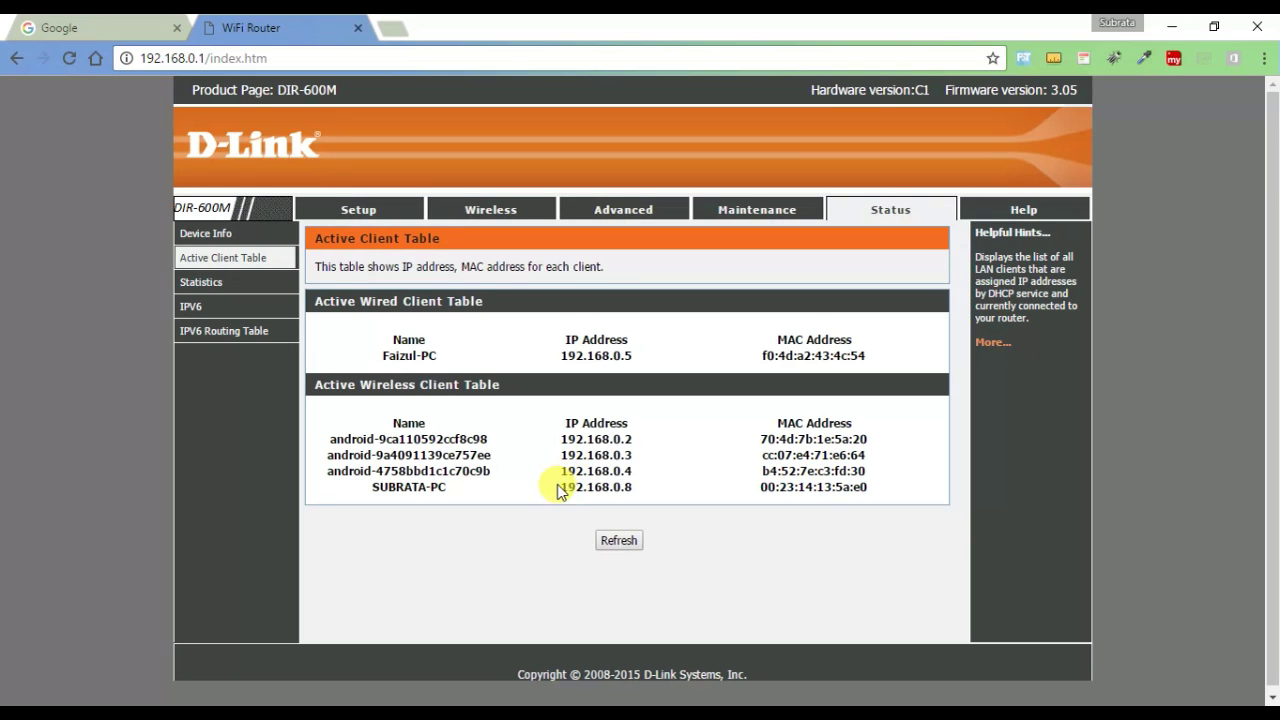
{"action": "left_click_drag", "start_coordinate": [371, 489], "coordinate": [700, 491]}
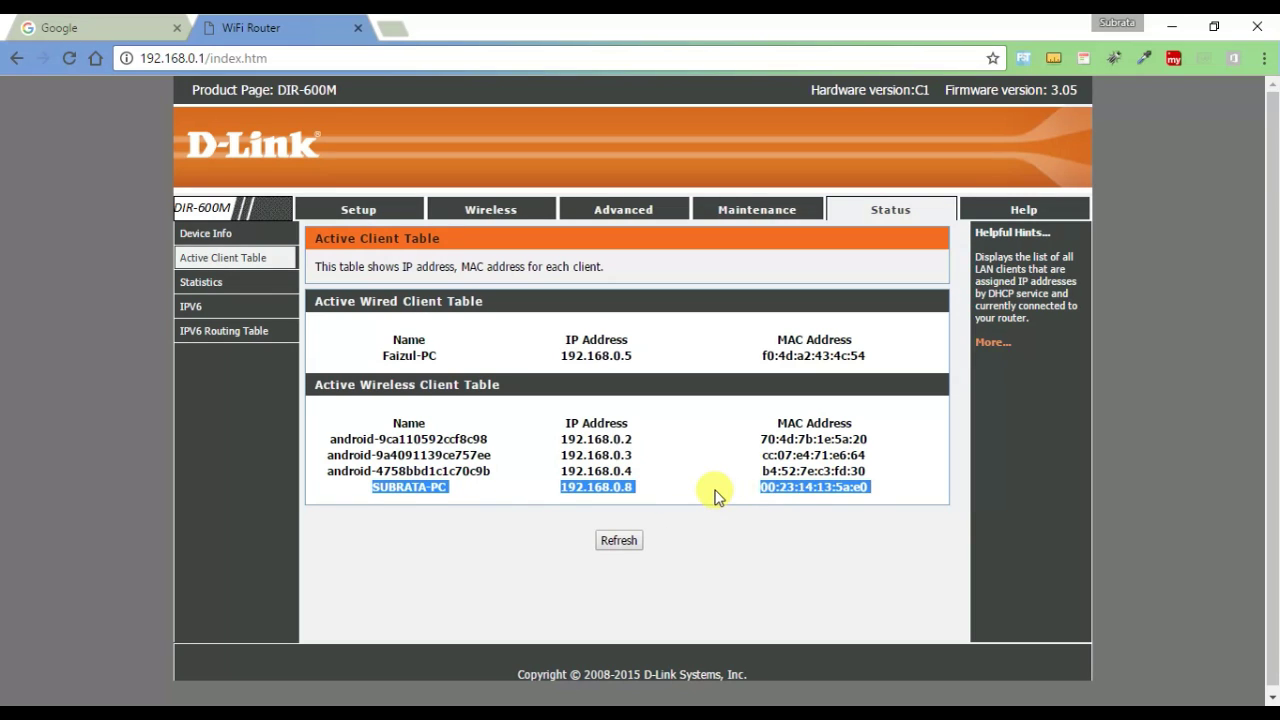
{"action": "left_click", "coordinate": [714, 494]}
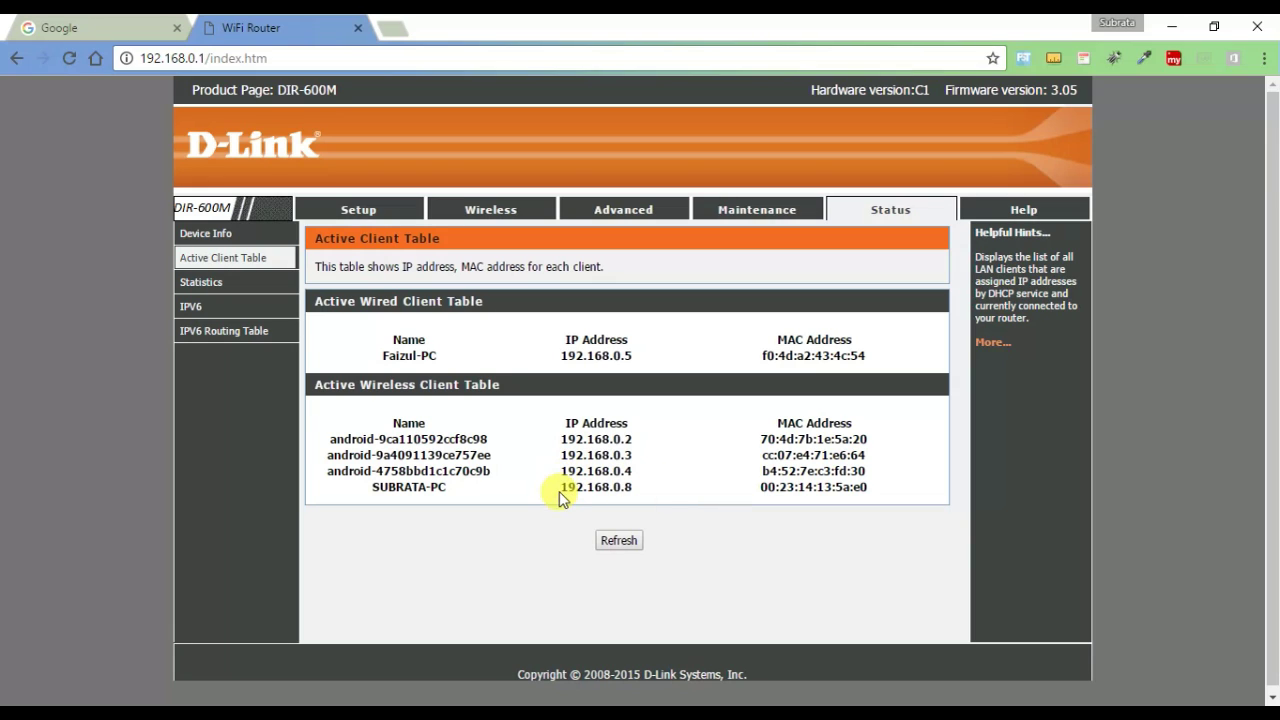
{"action": "left_click_drag", "start_coordinate": [559, 492], "coordinate": [637, 490]}
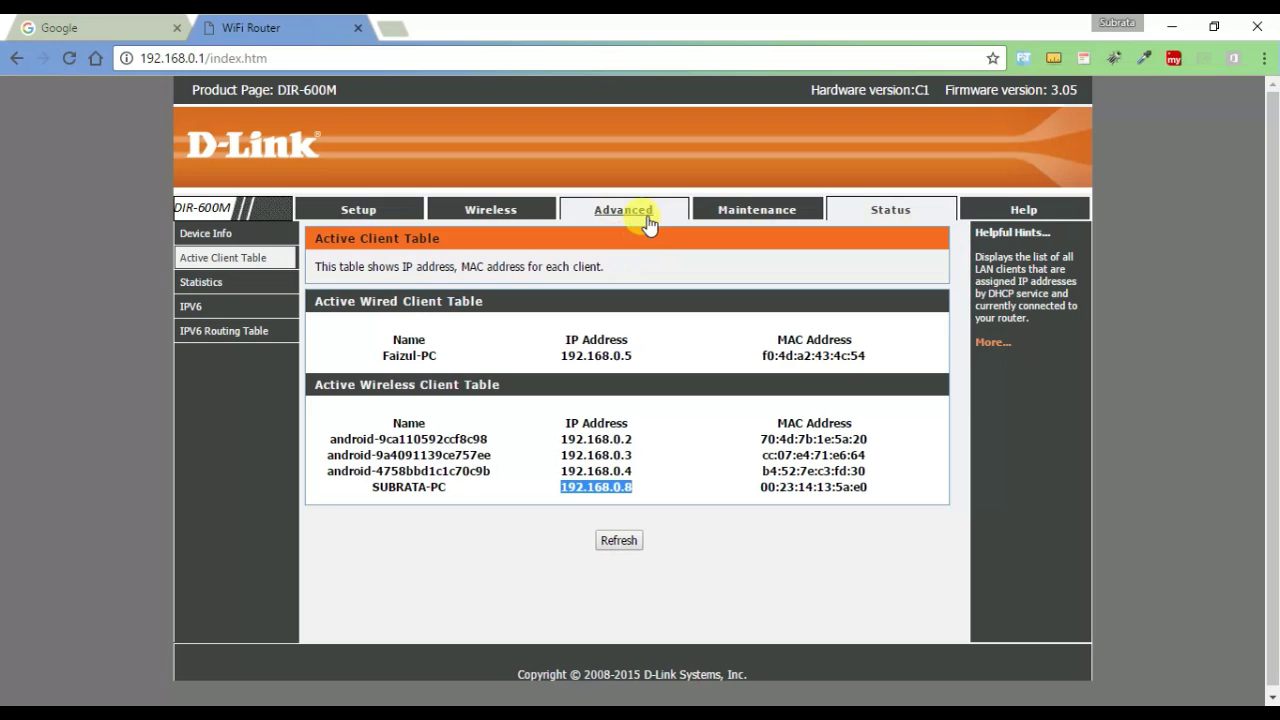
Start a new QoS rule in Traffic Control with 192.168.0.8 as its source IP
{"action": "left_click", "coordinate": [645, 218]}
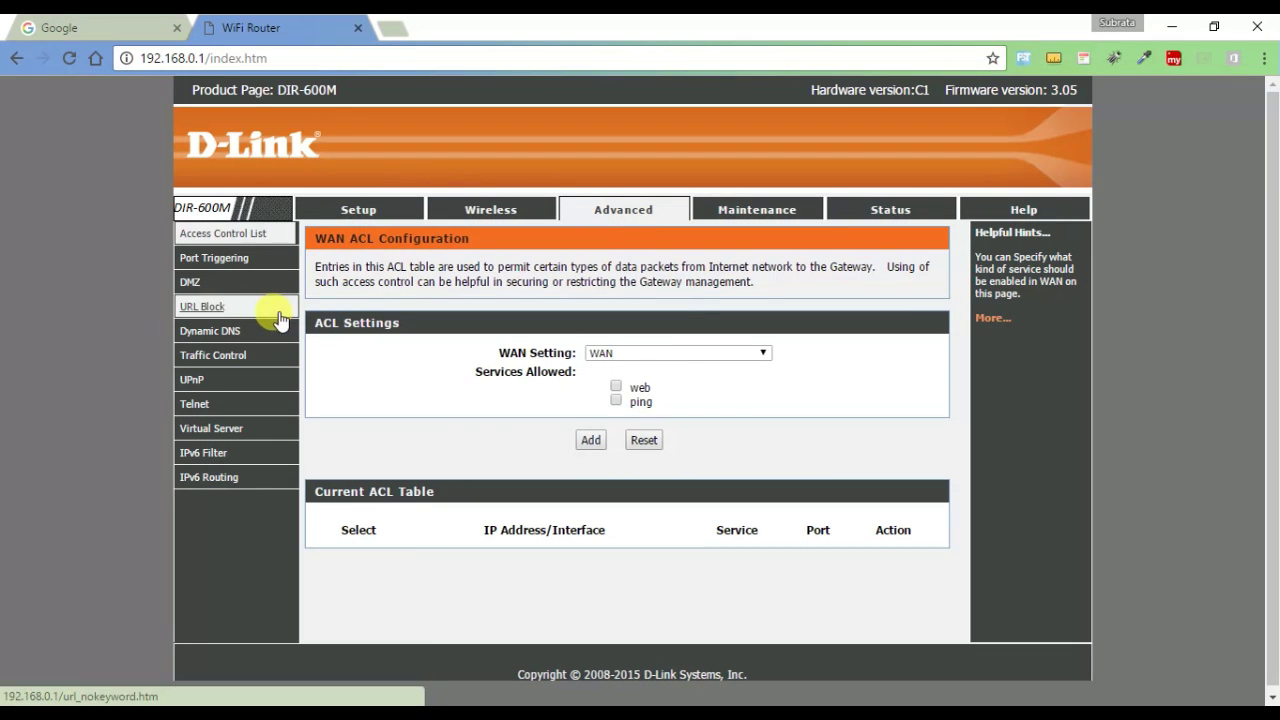
{"action": "left_click", "coordinate": [233, 364]}
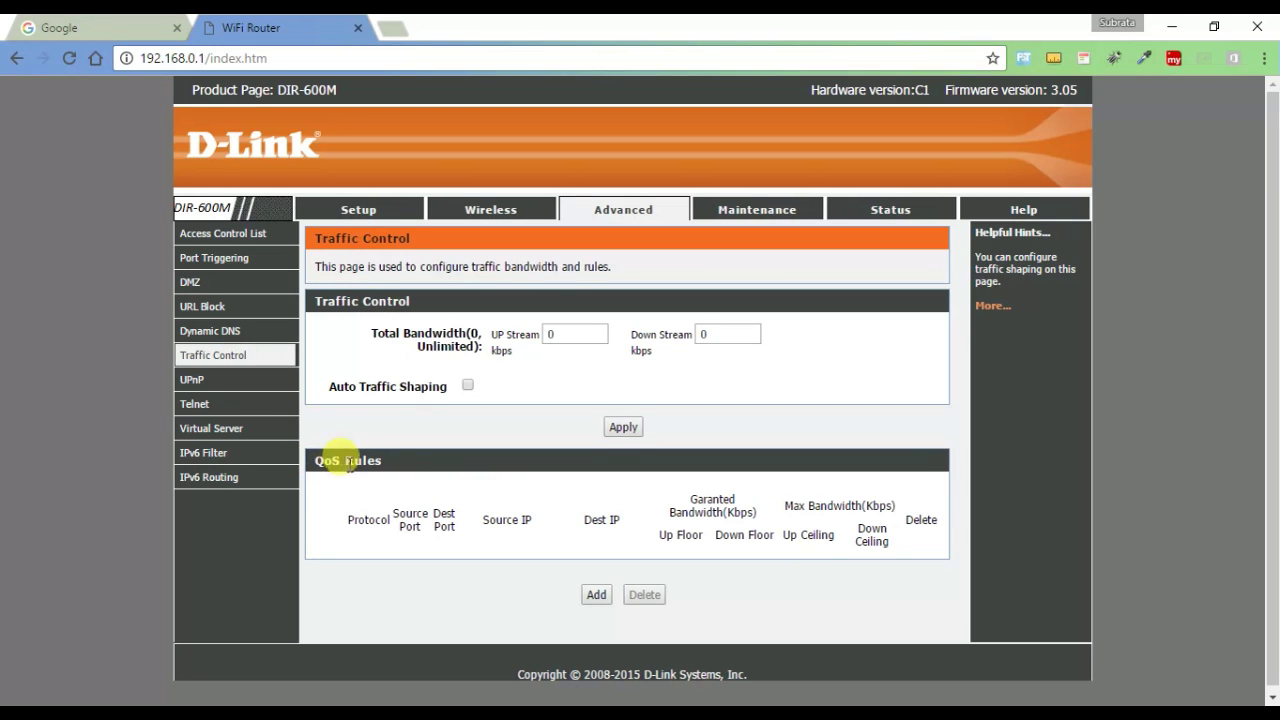
{"action": "left_click", "coordinate": [596, 594]}
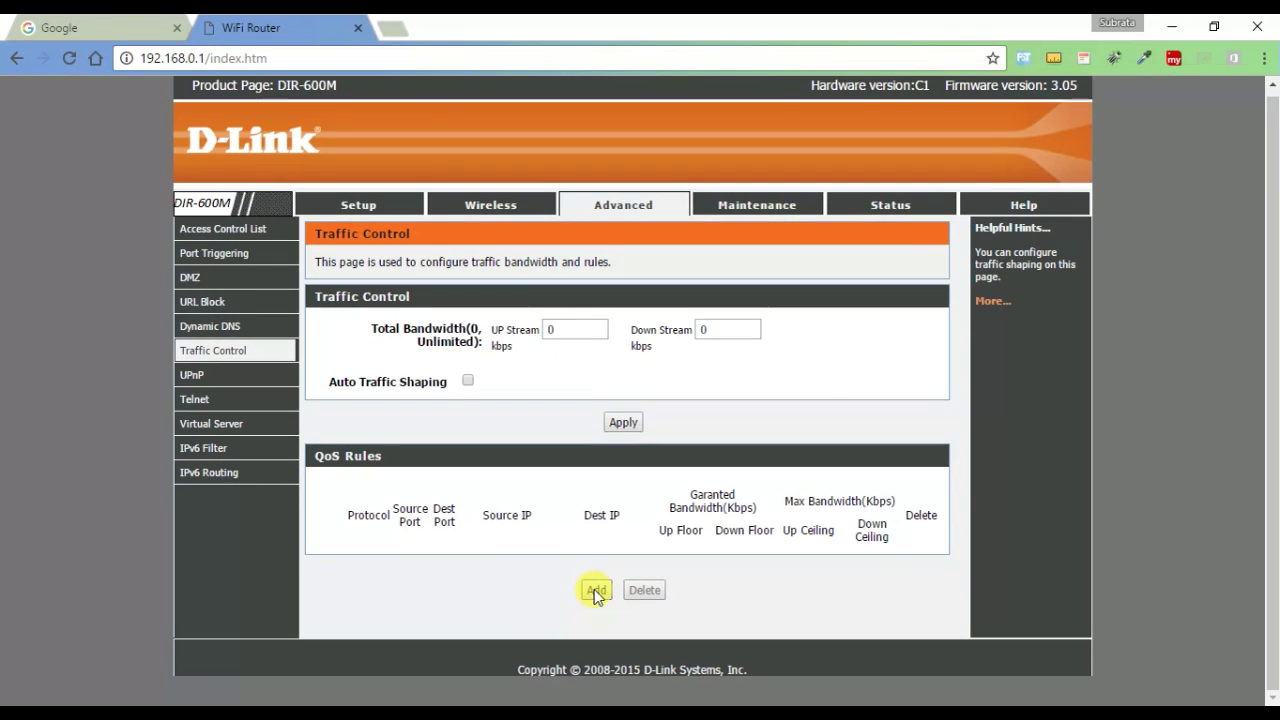
{"action": "scroll", "coordinate": [594, 594], "scroll_direction": "down", "scroll_amount": 3}
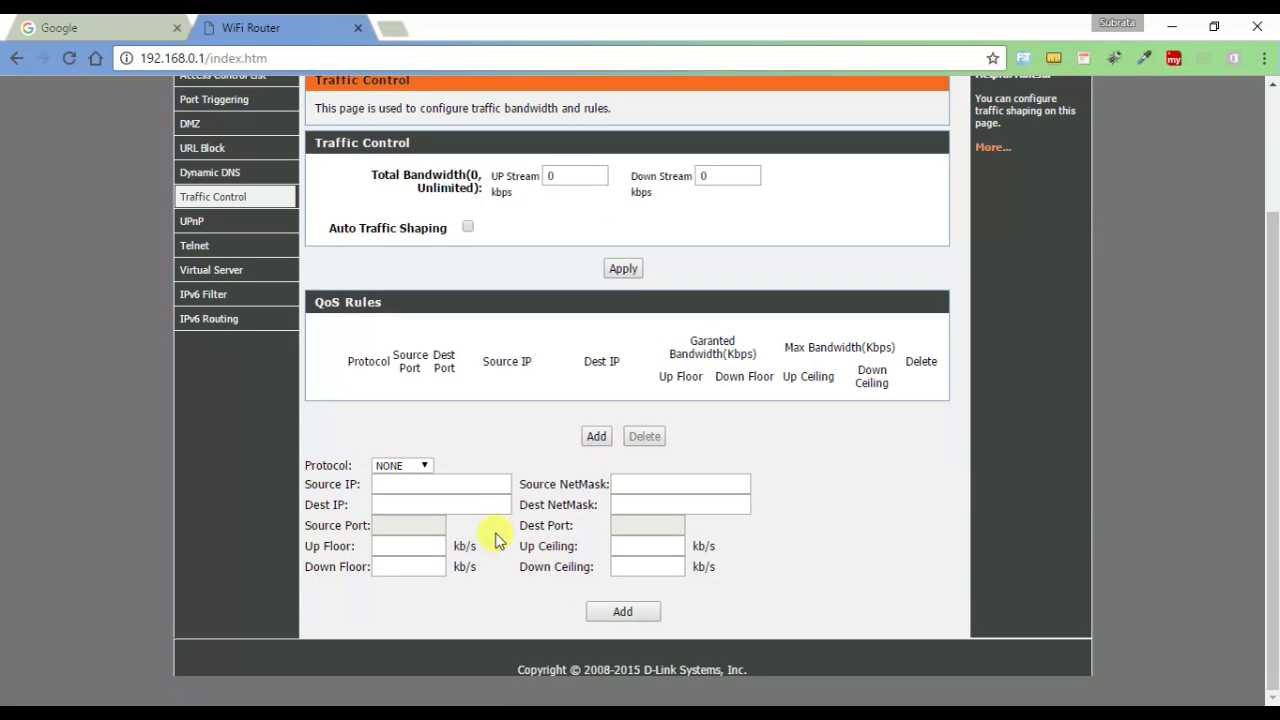
{"action": "left_click", "coordinate": [468, 482]}
{"action": "type", "text": "192.168.0.8"}
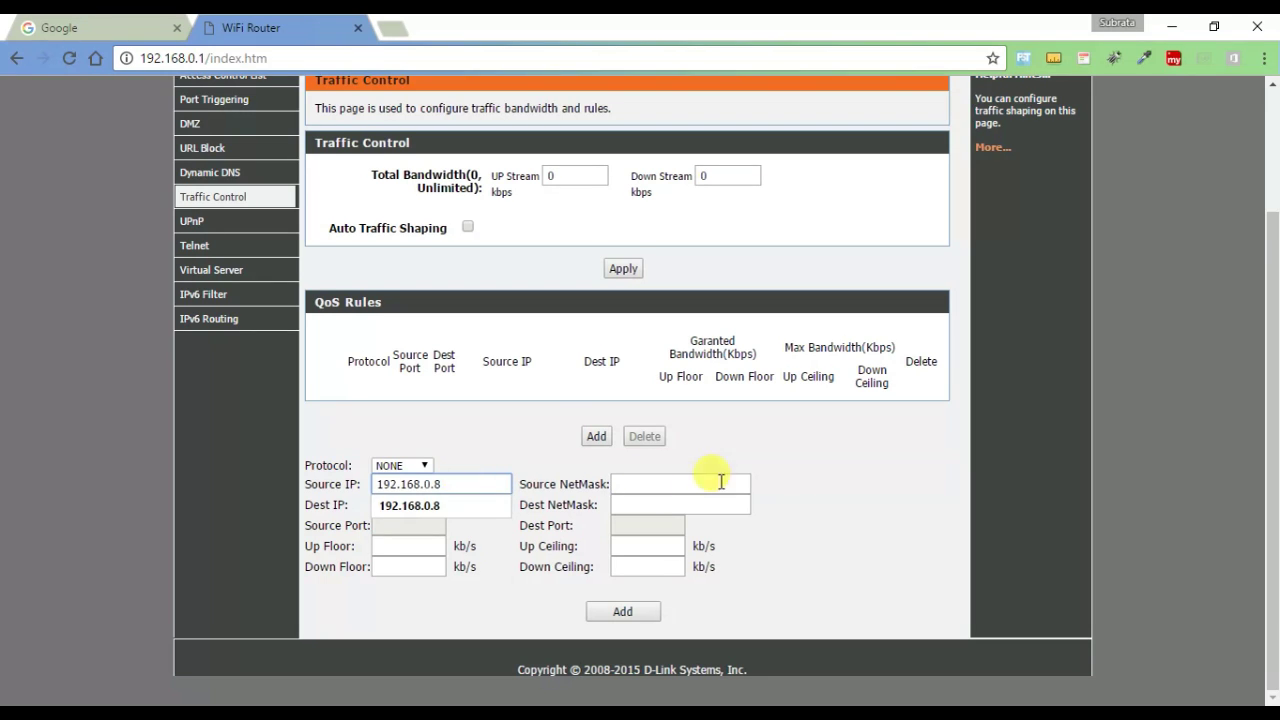
{"action": "left_click", "coordinate": [660, 484]}
{"action": "left_click", "coordinate": [456, 503]}
{"action": "left_click", "coordinate": [619, 508]}
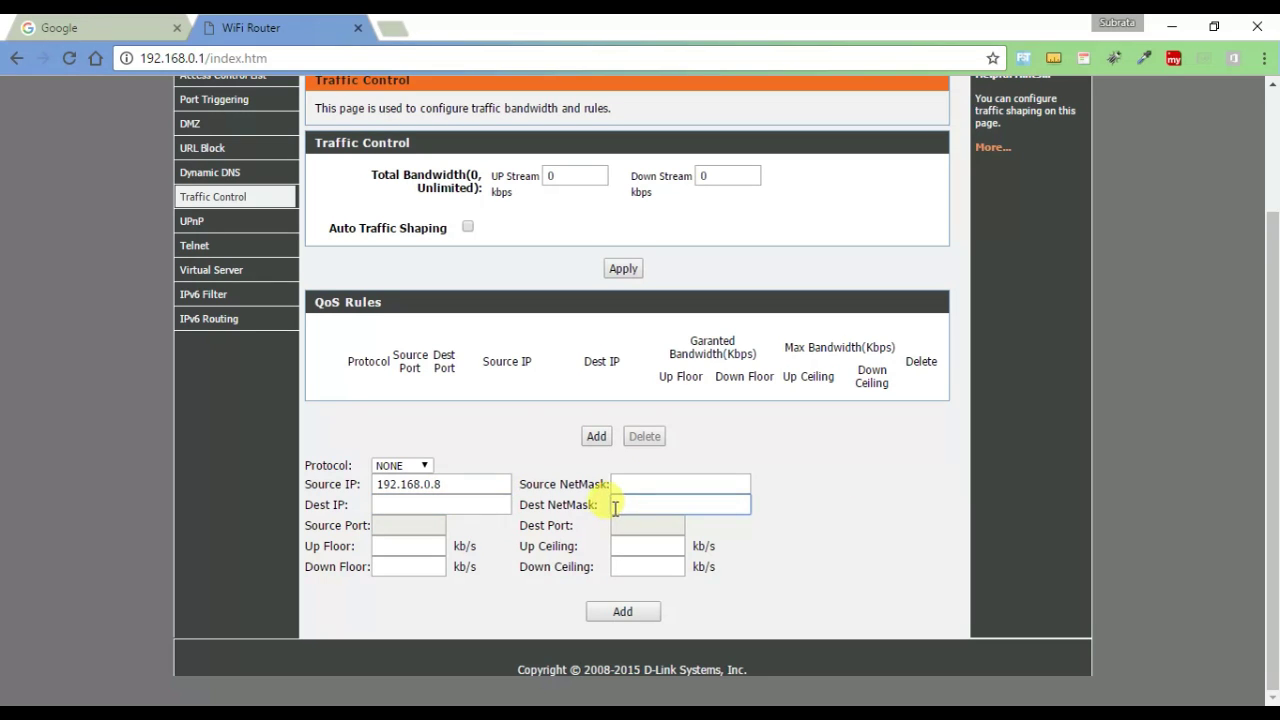
{"action": "left_click", "coordinate": [630, 486]}
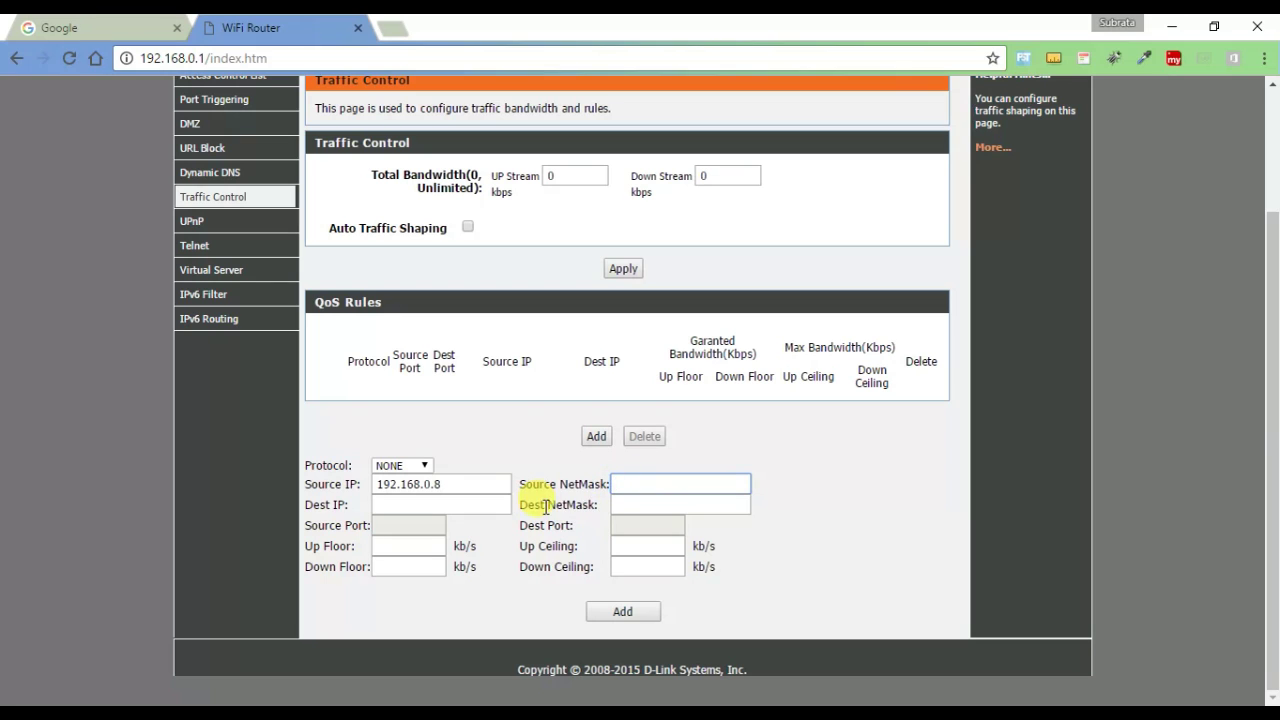
{"action": "left_click", "coordinate": [620, 505]}
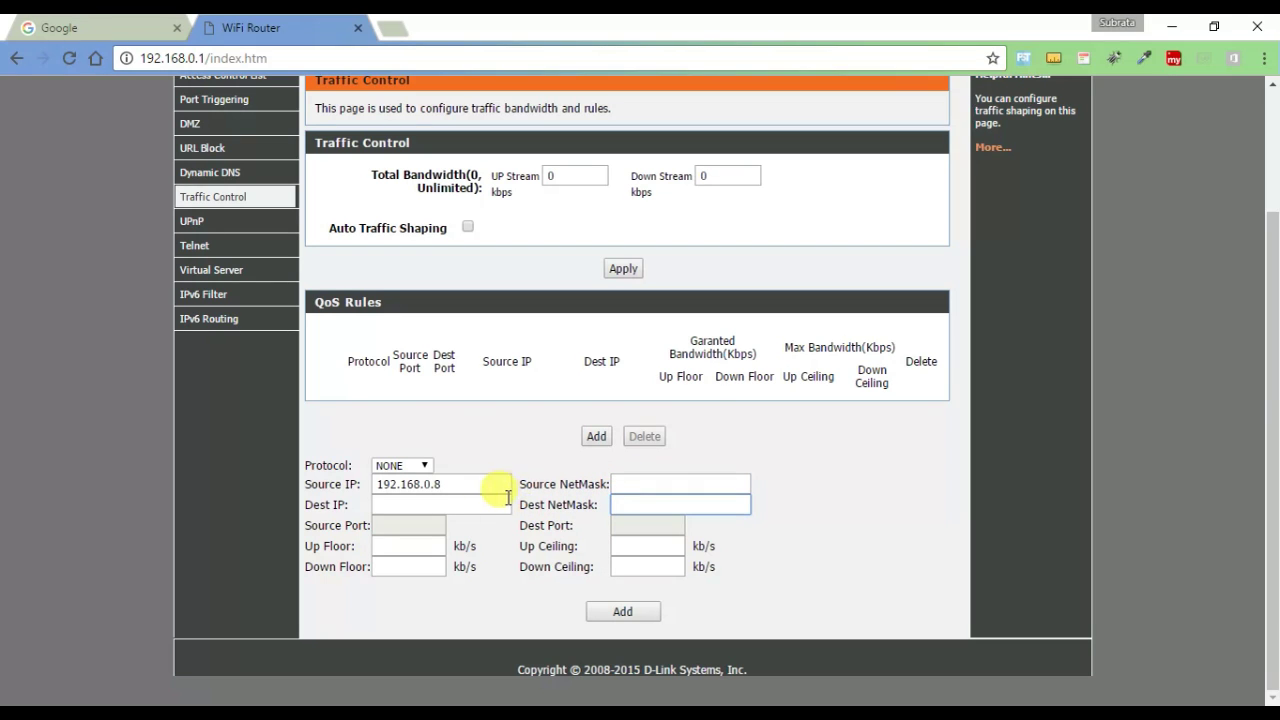
{"action": "left_click_drag", "start_coordinate": [445, 484], "coordinate": [318, 484]}
{"action": "left_click", "coordinate": [786, 506]}
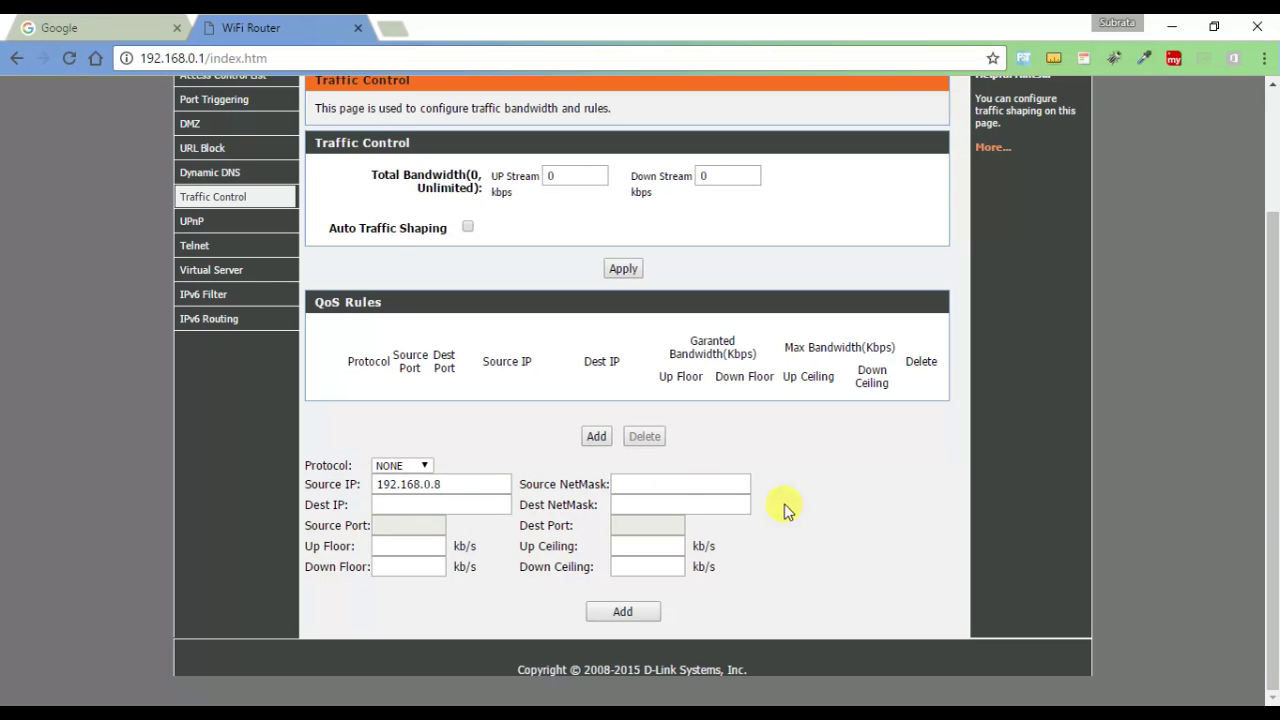
Set the rule's Up Floor, Up Ceiling, Down Floor and Down Ceiling each to 1 kb/s
{"action": "left_click", "coordinate": [403, 548]}
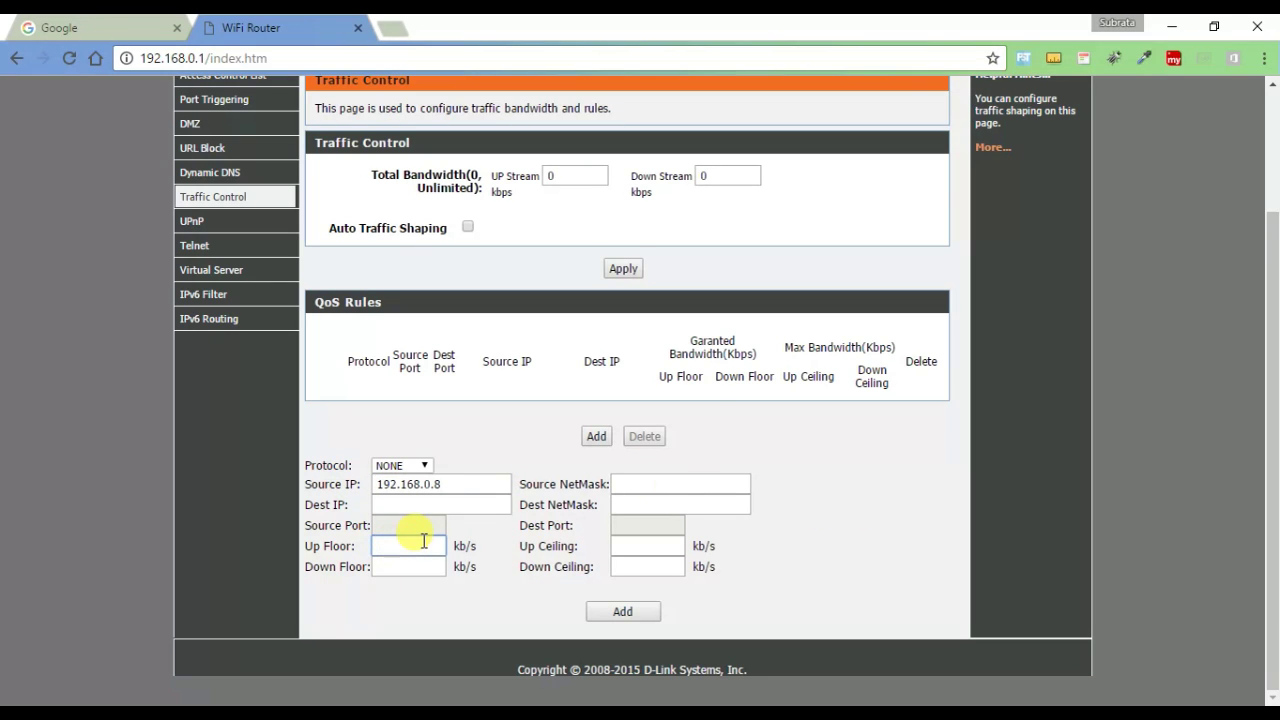
{"action": "type", "text": "1"}
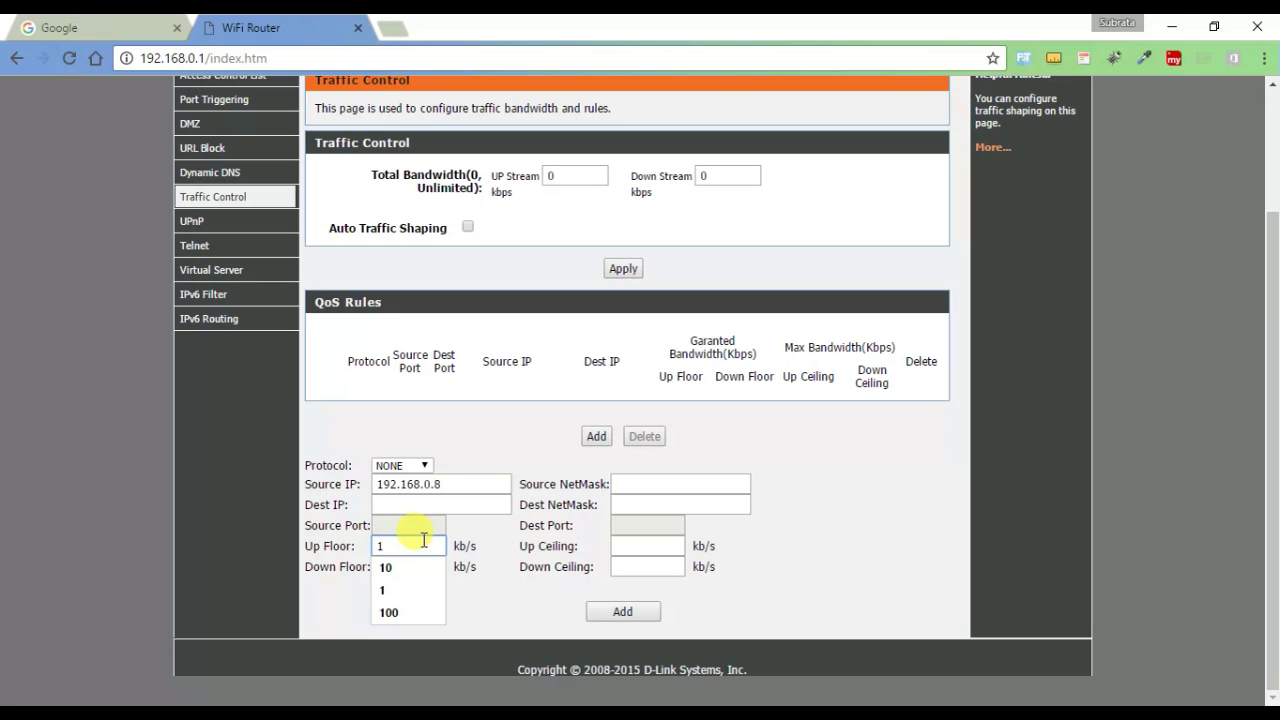
{"action": "left_click", "coordinate": [620, 546]}
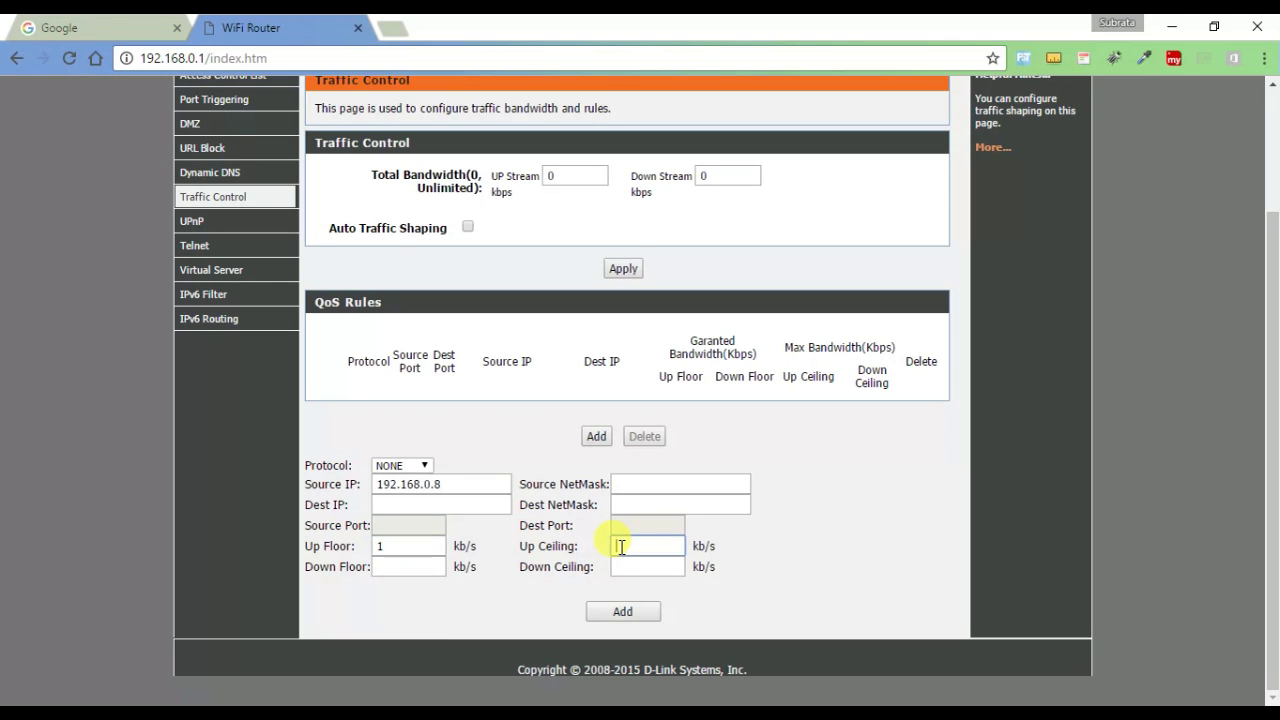
{"action": "type", "text": "1"}
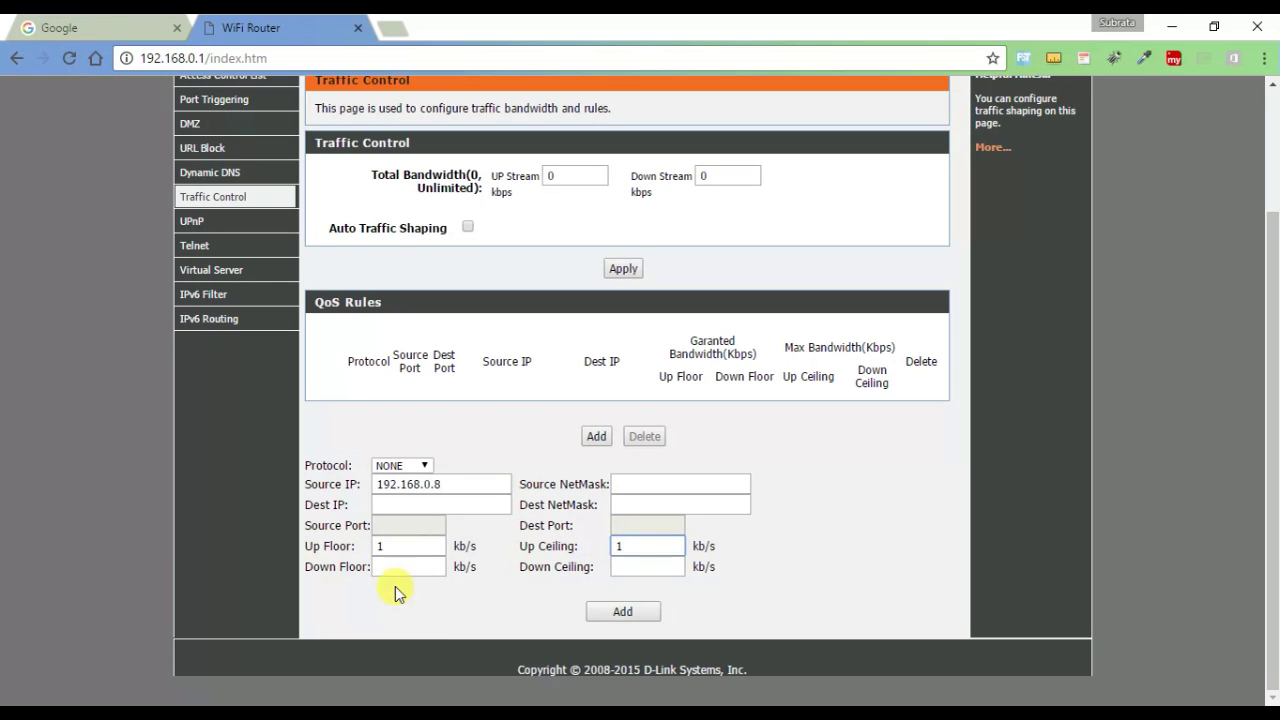
{"action": "left_click", "coordinate": [393, 568]}
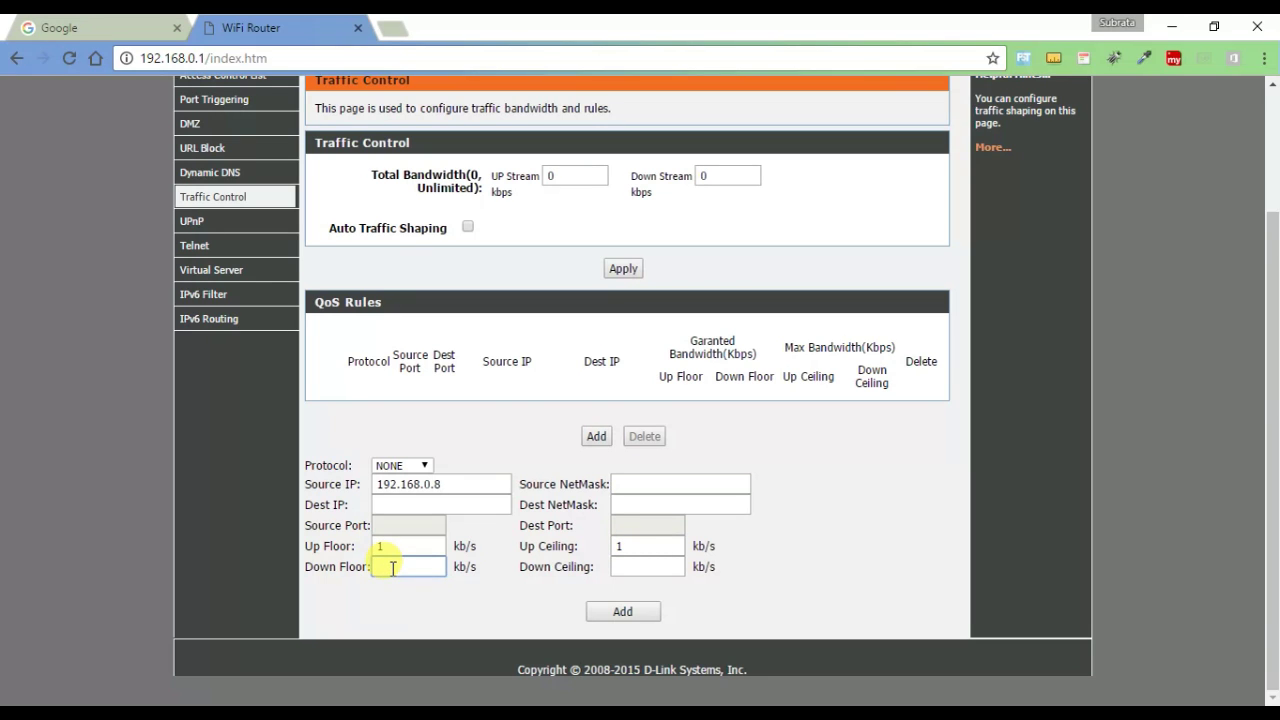
{"action": "type", "text": "1"}
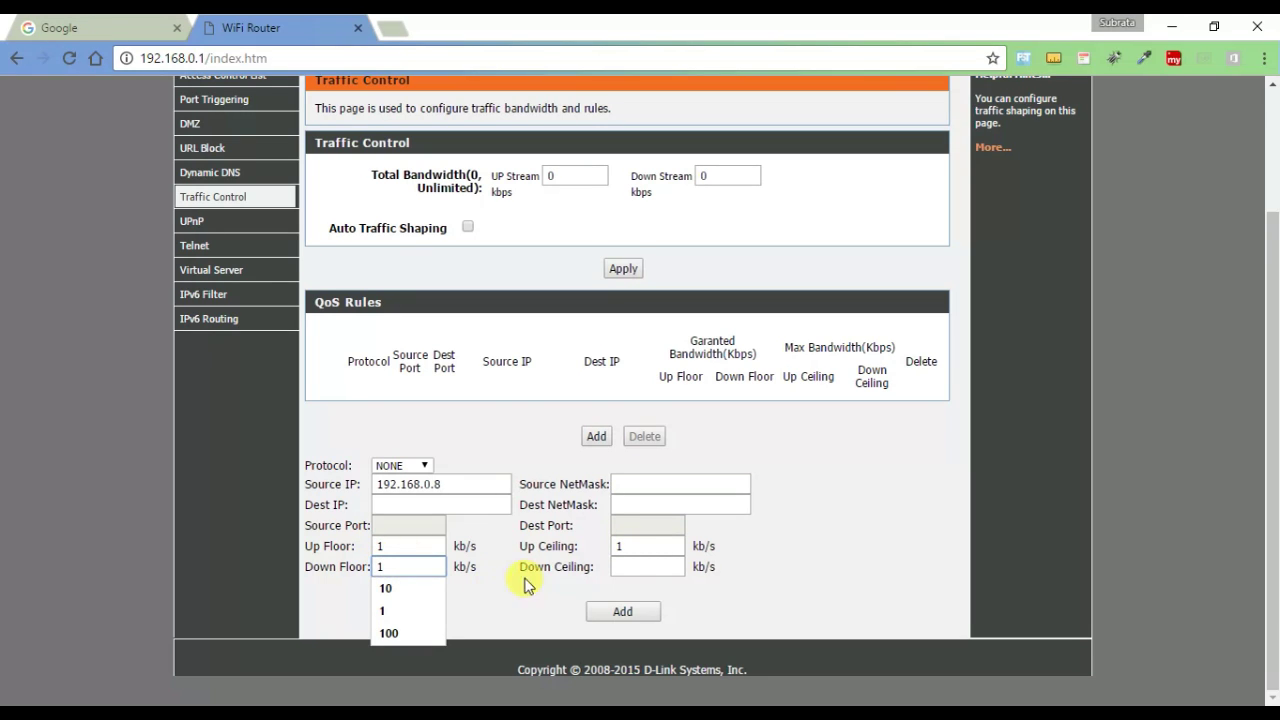
{"action": "left_click", "coordinate": [630, 568]}
{"action": "type", "text": "1"}
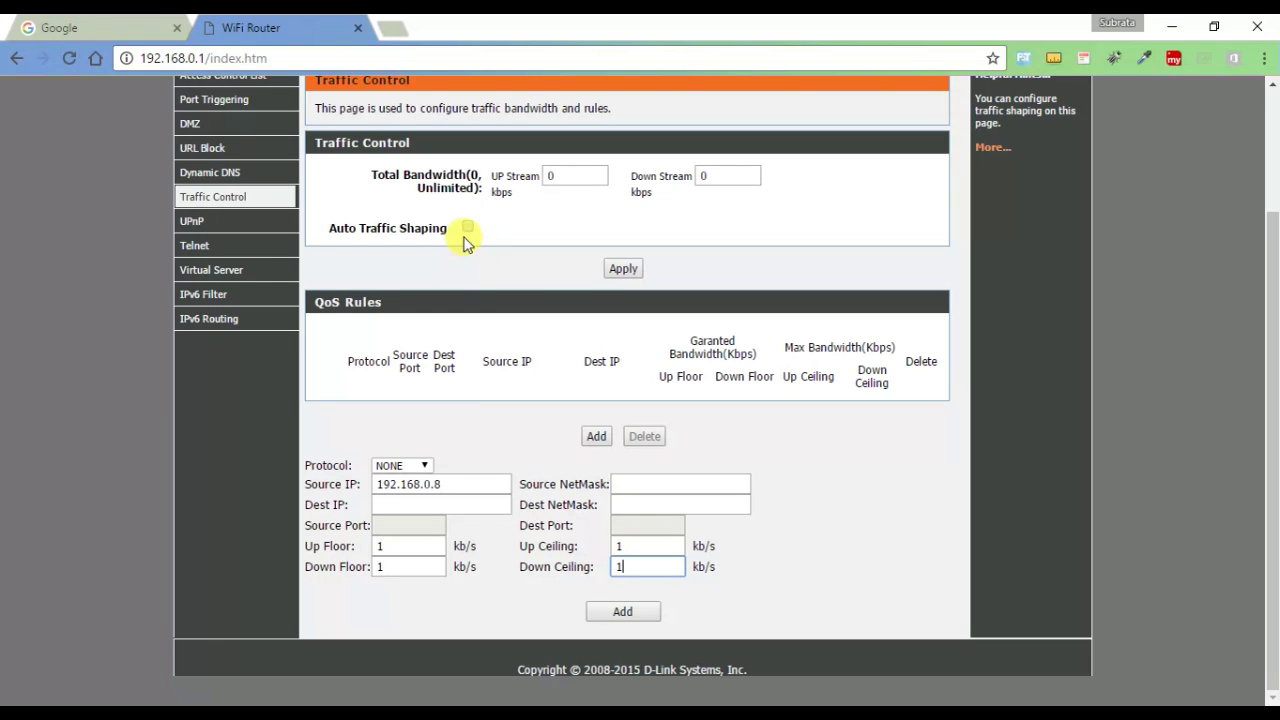
Load google.co.in in a new browser tab to check the connection before applying the rule, and close that tab
{"action": "left_click", "coordinate": [398, 28]}
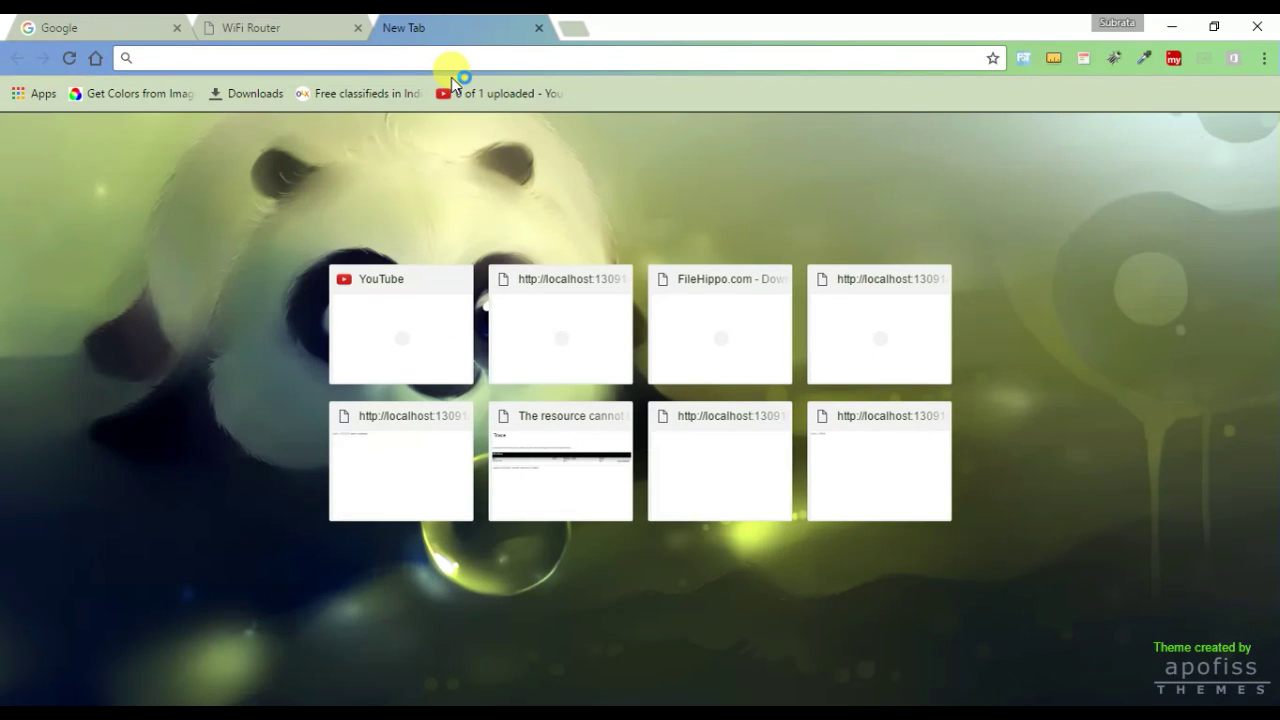
{"action": "type", "text": "google.co.in"}
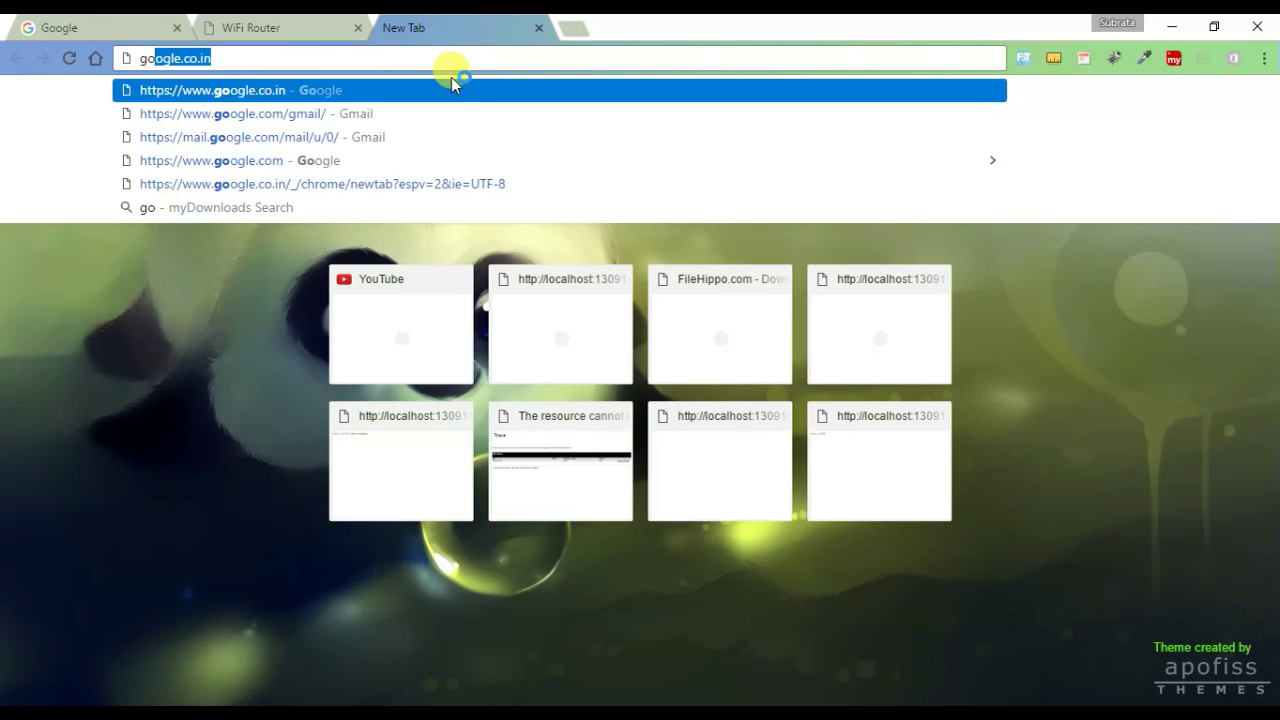
{"action": "key", "text": "Return"}
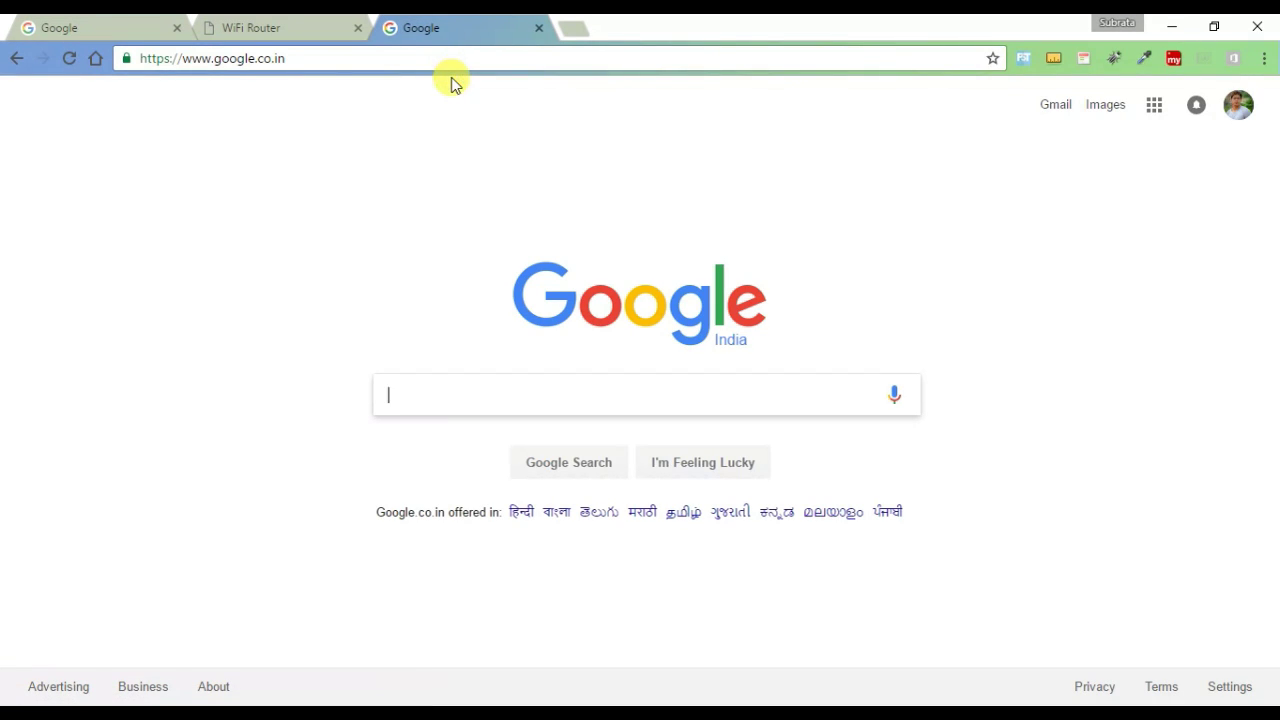
{"action": "left_click", "coordinate": [538, 28]}
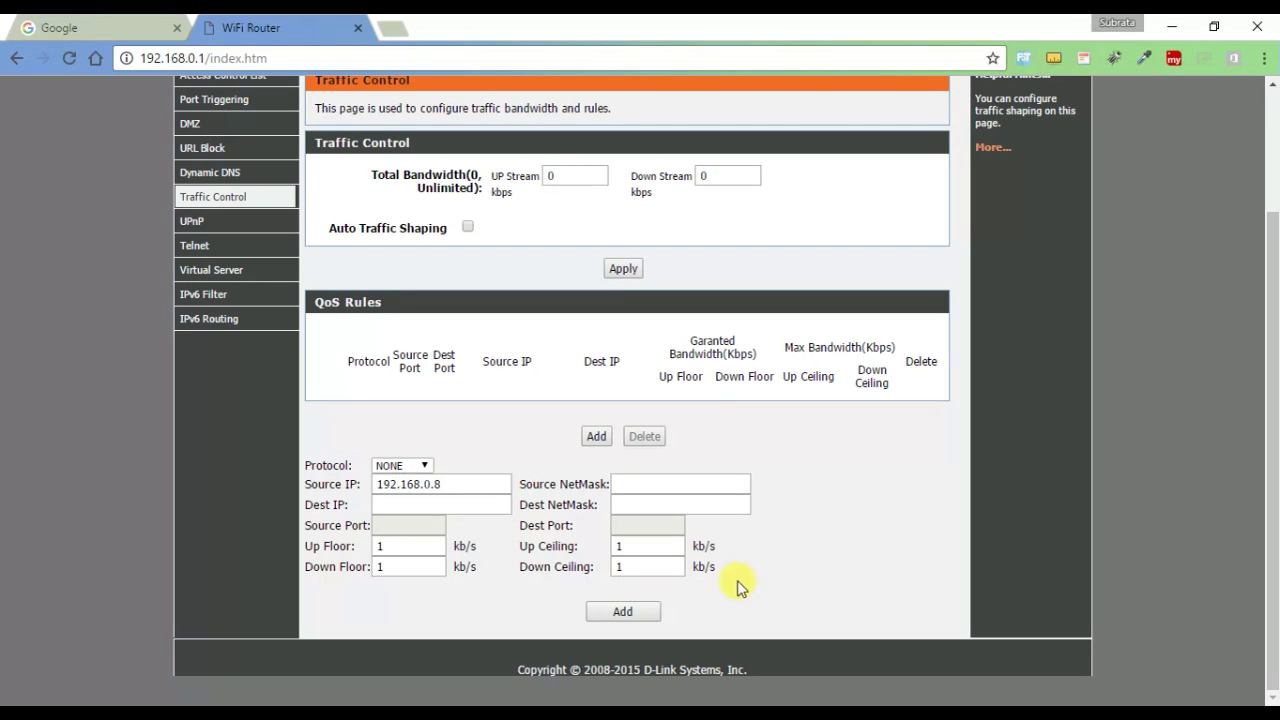
Add the configured QoS rule for 192.168.0.8 and test its effect by loading google.co.in in a new browser tab
{"action": "left_click", "coordinate": [649, 612]}
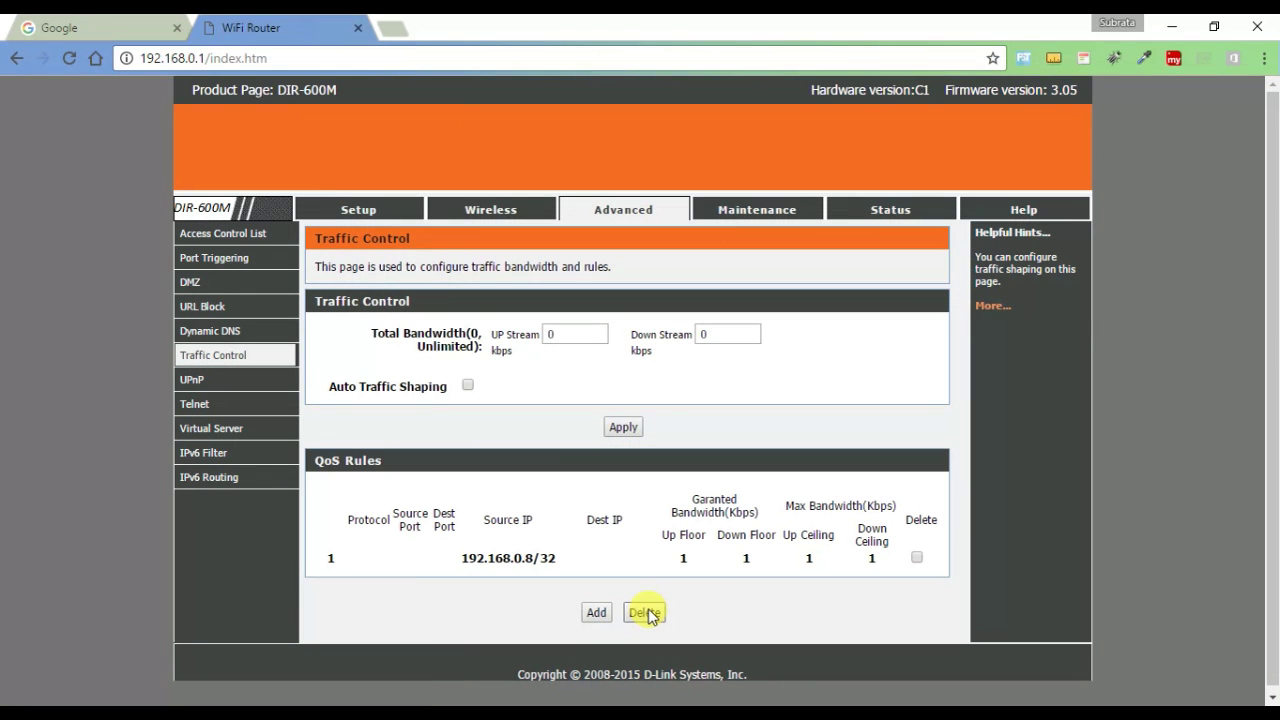
{"action": "left_click", "coordinate": [392, 28]}
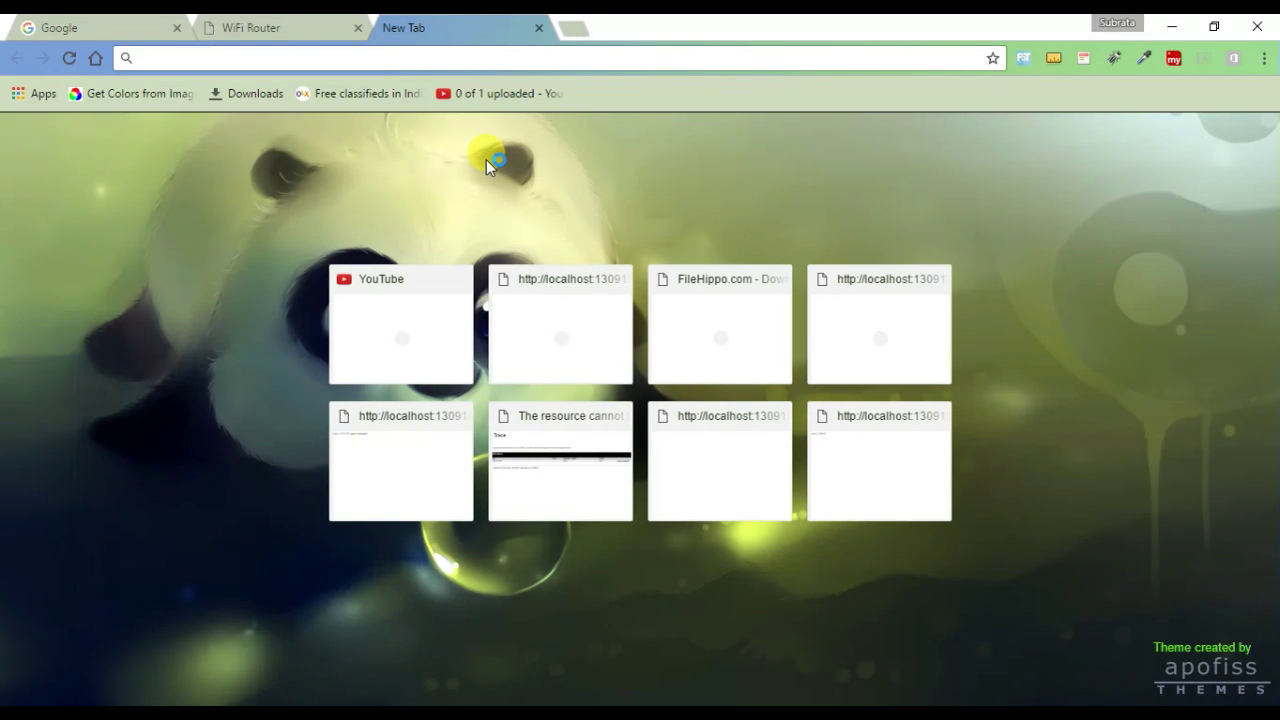
{"action": "type", "text": "go"}
{"action": "key", "text": "Return"}
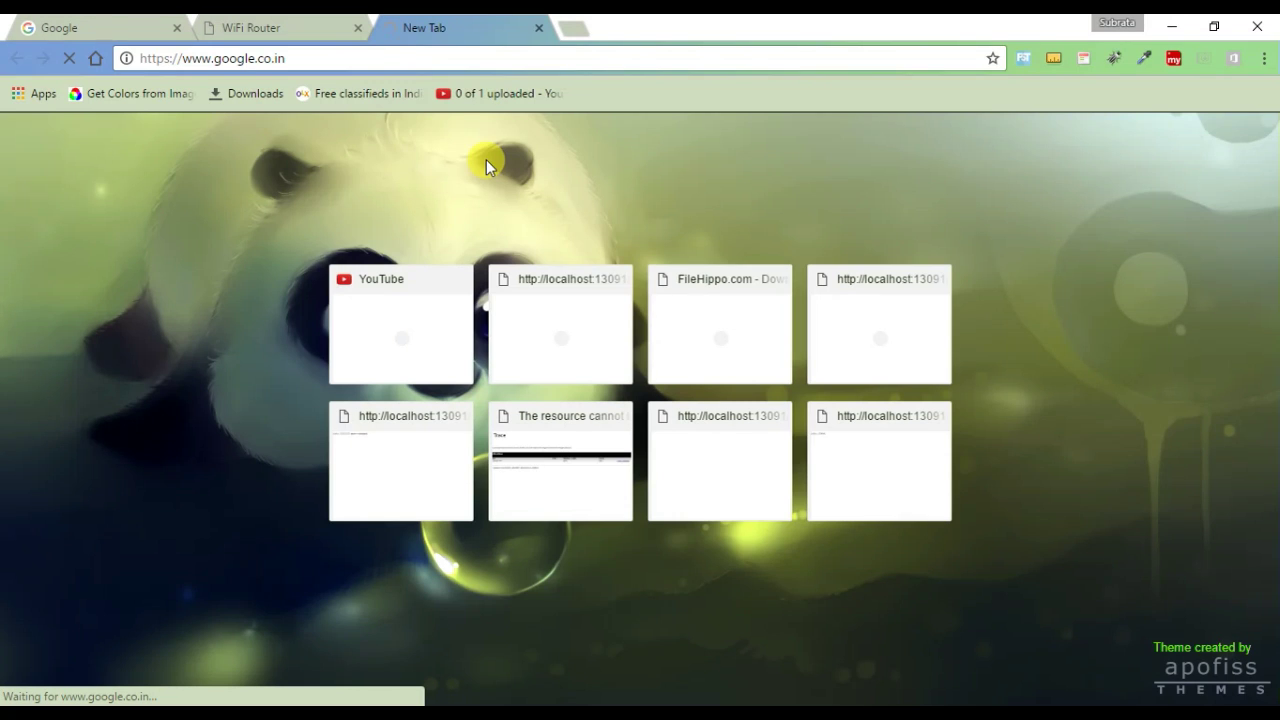
{"action": "left_click", "coordinate": [299, 24]}
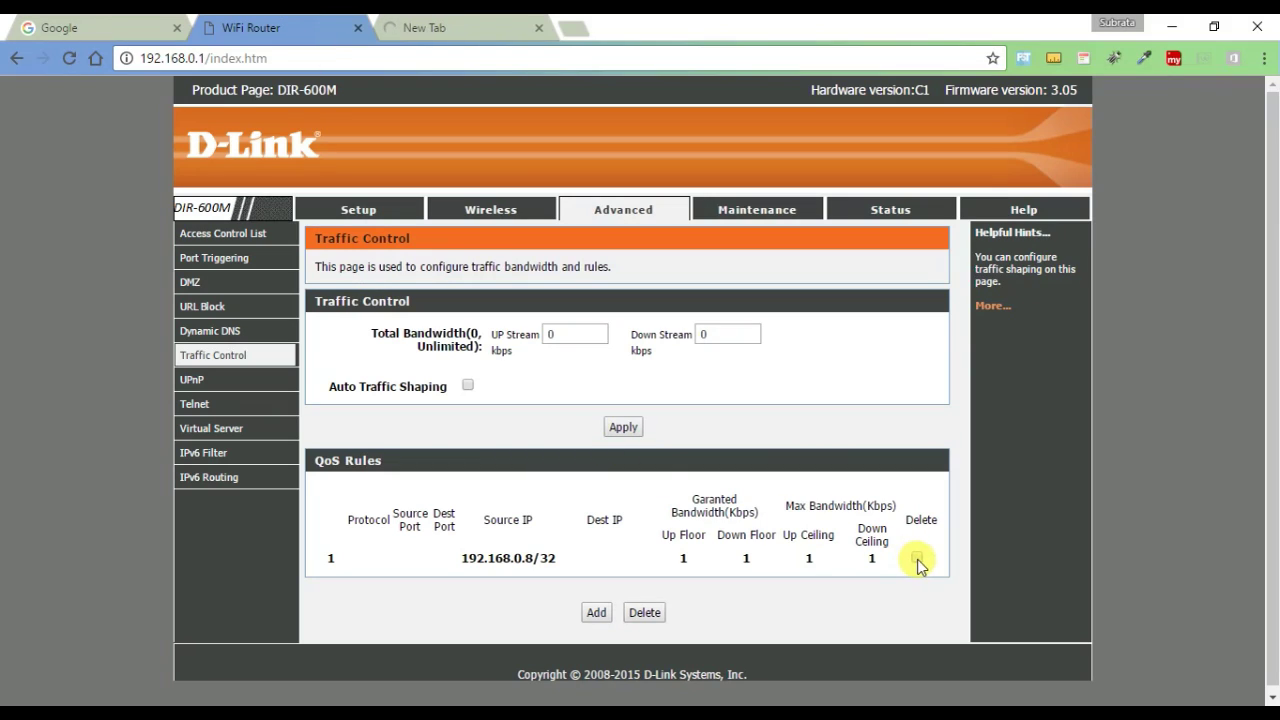
{"action": "left_click", "coordinate": [430, 22]}
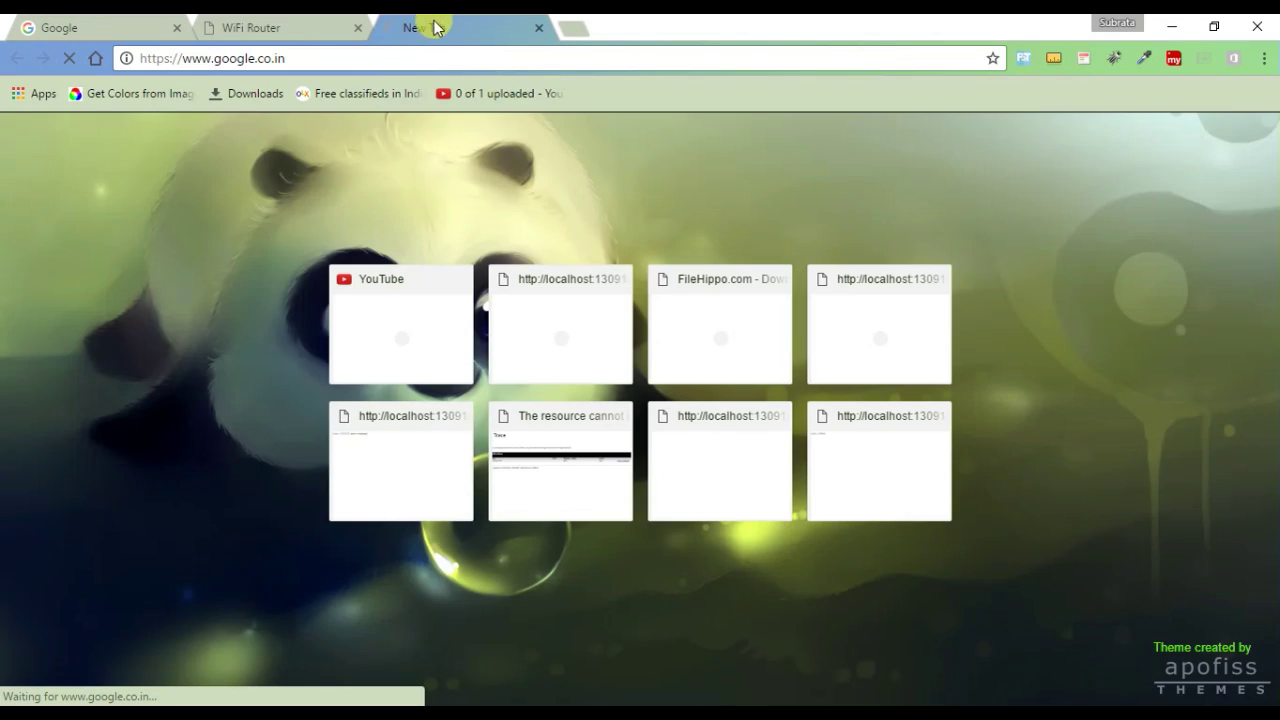
Delete the QoS rule for 192.168.0.8 from the router's Traffic Control page
{"action": "left_click", "coordinate": [280, 25]}
{"action": "left_click", "coordinate": [916, 558]}
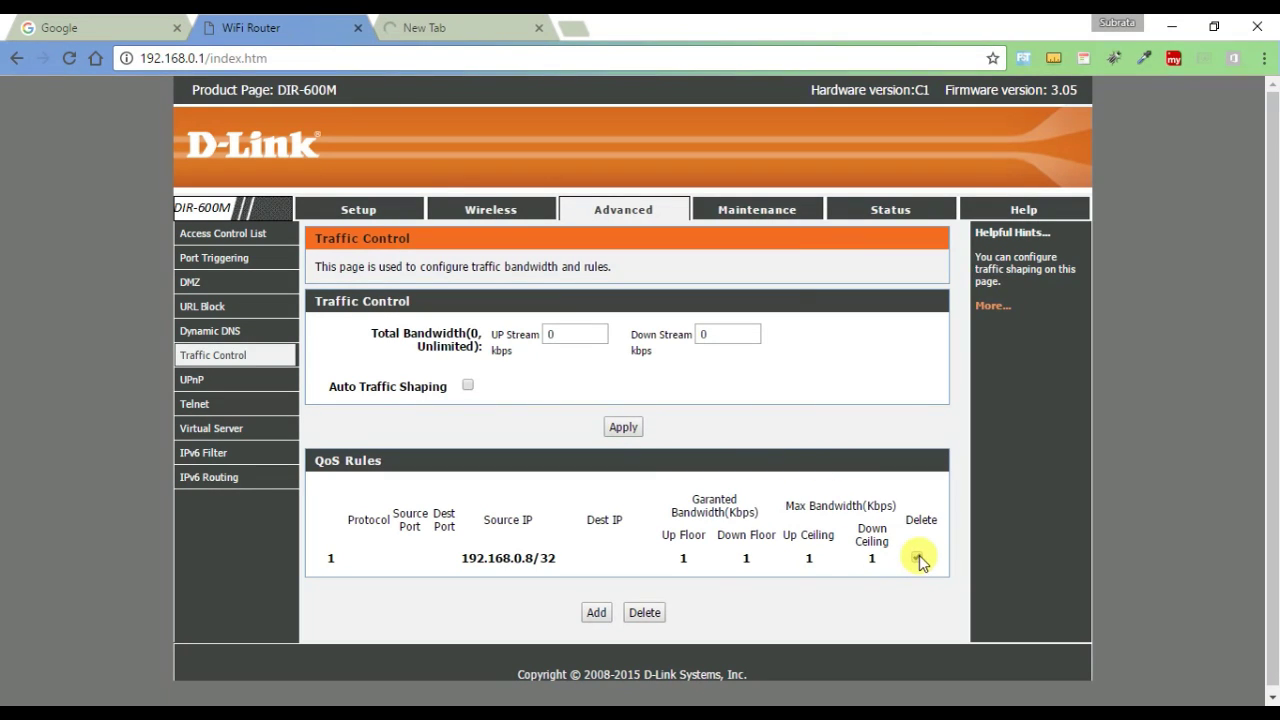
{"action": "left_click", "coordinate": [652, 613]}
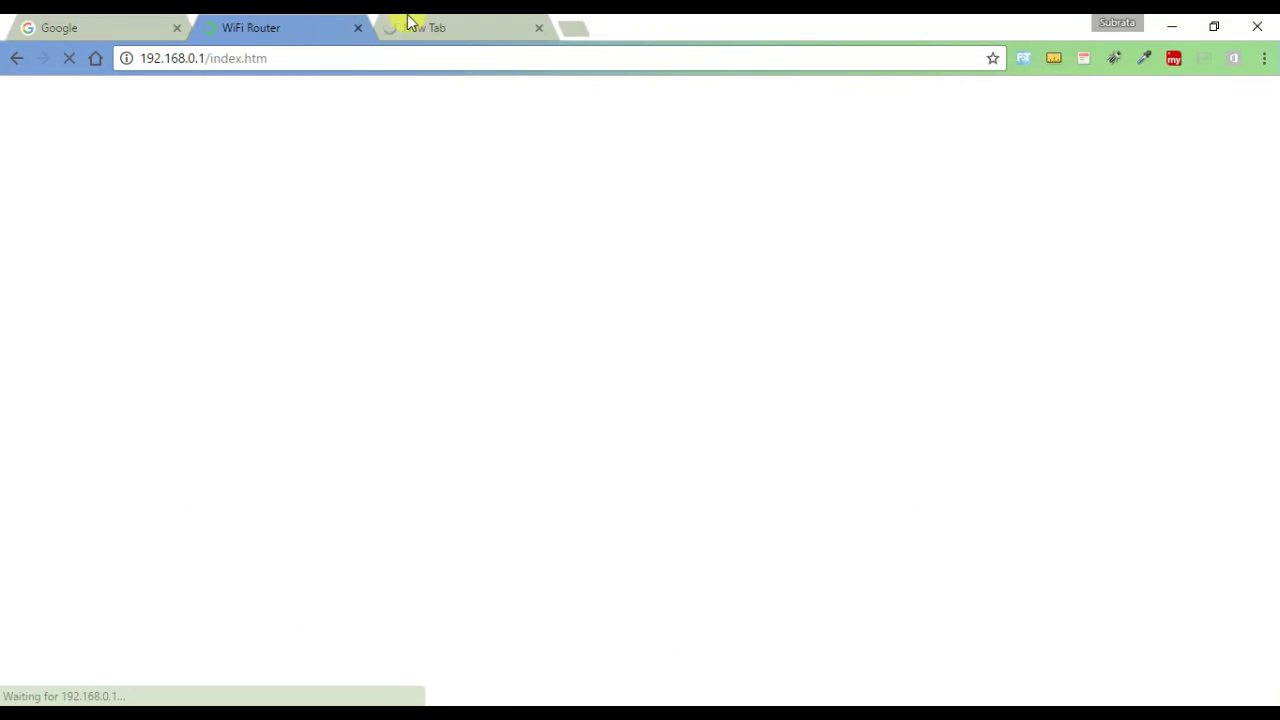
Check whether google.co.in loads without the rule, and return to the router's Traffic Control page
{"action": "left_click", "coordinate": [429, 23]}
{"action": "left_click", "coordinate": [460, 58]}
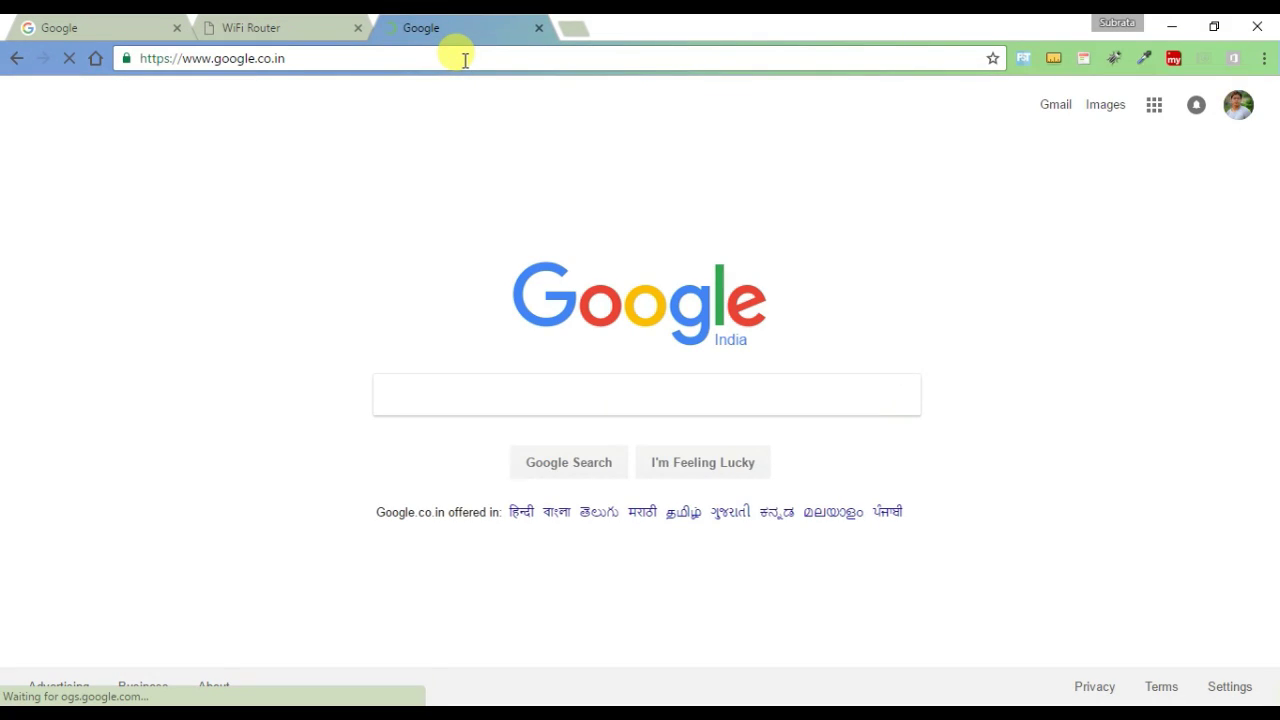
{"action": "left_click", "coordinate": [318, 22]}
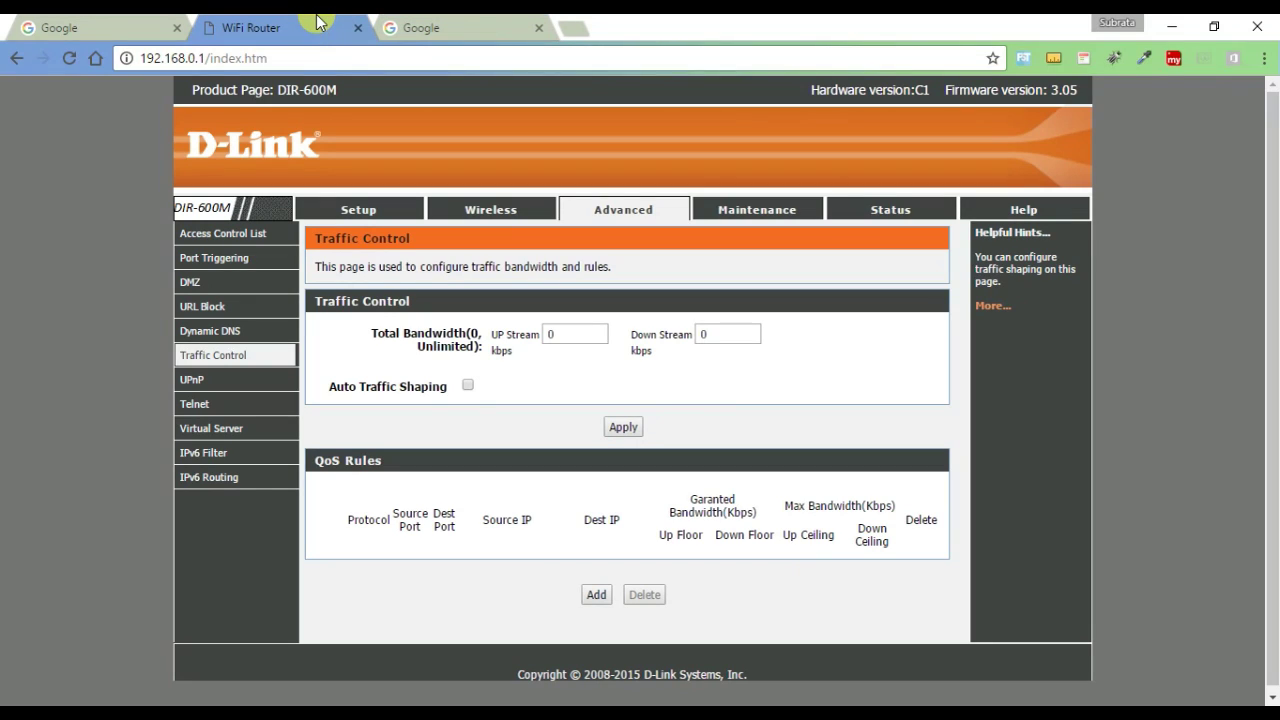